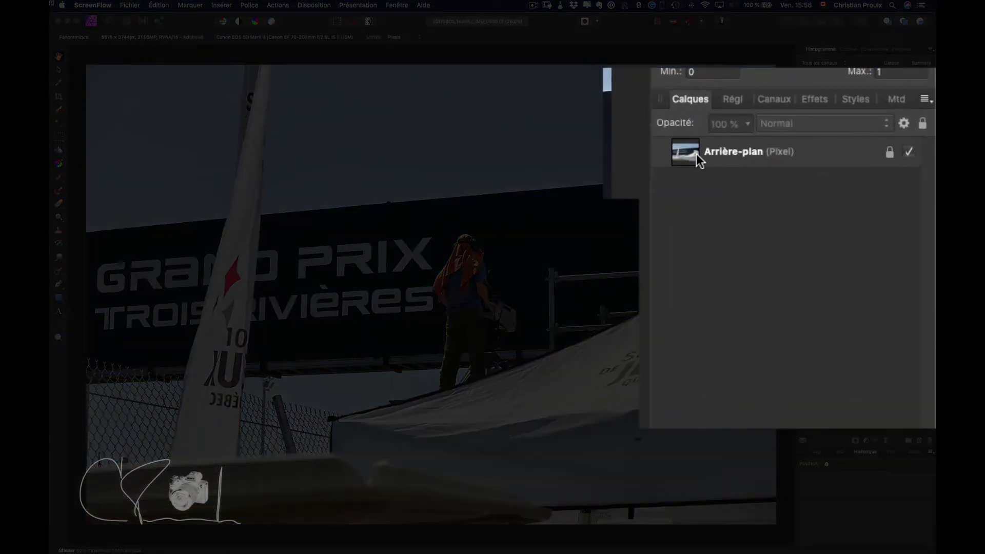
# - Switch the Layers panel display to large thumbnails (Grandes vignettes)
pyautogui.click(921, 99)
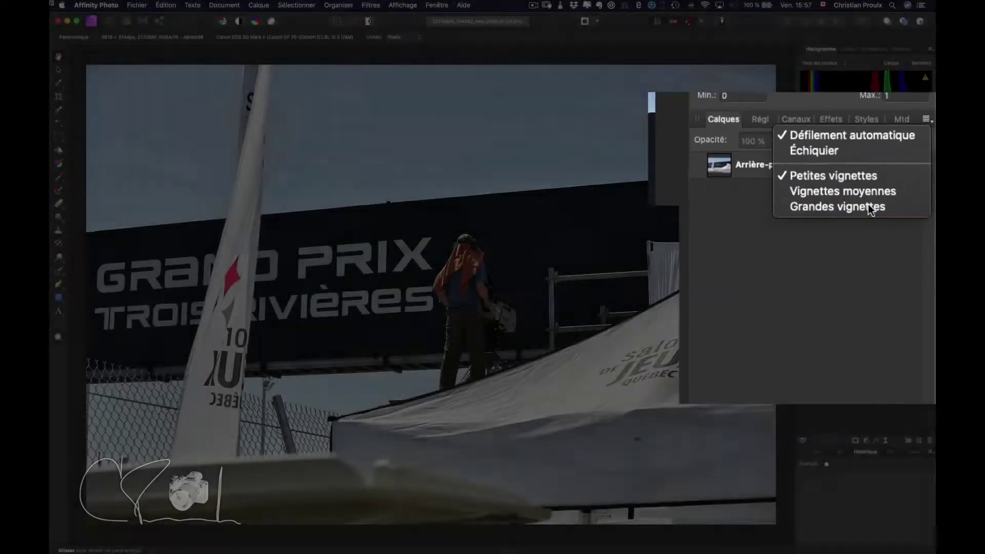
pyautogui.click(897, 223)
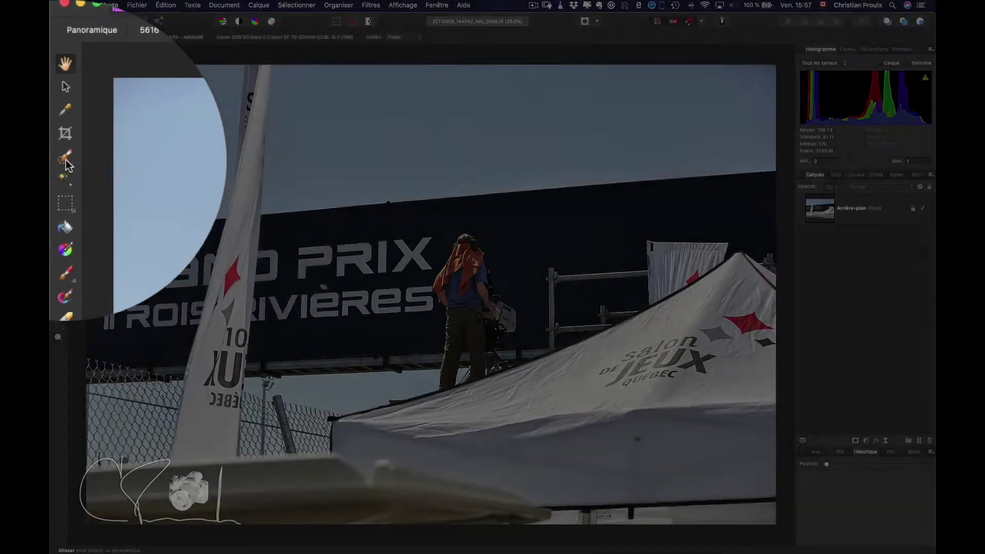
# - Paint the sky selection with the Selection Brush, following the sail's edge up to its top
pyautogui.click(59, 111)
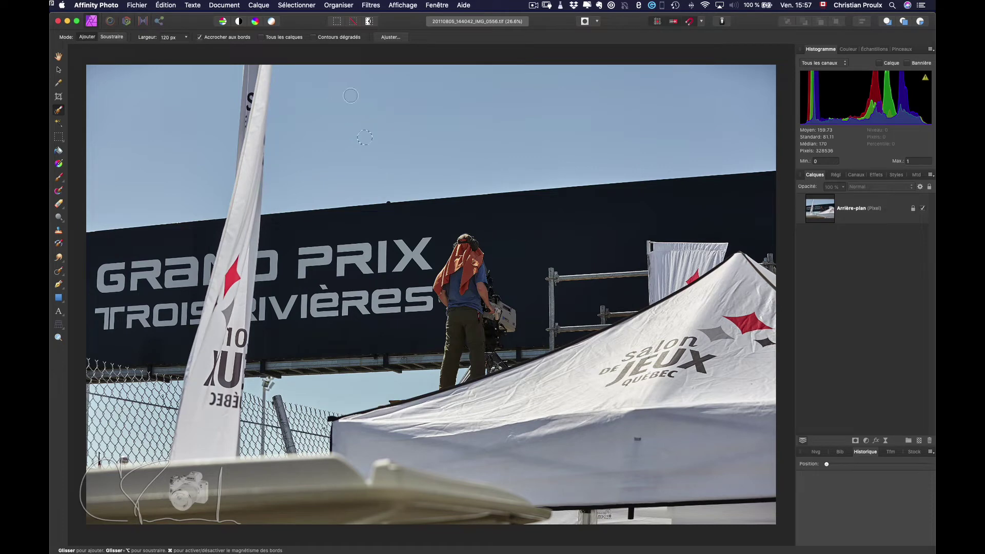
pyautogui.moveTo(350, 95); pyautogui.dragTo(487, 137)
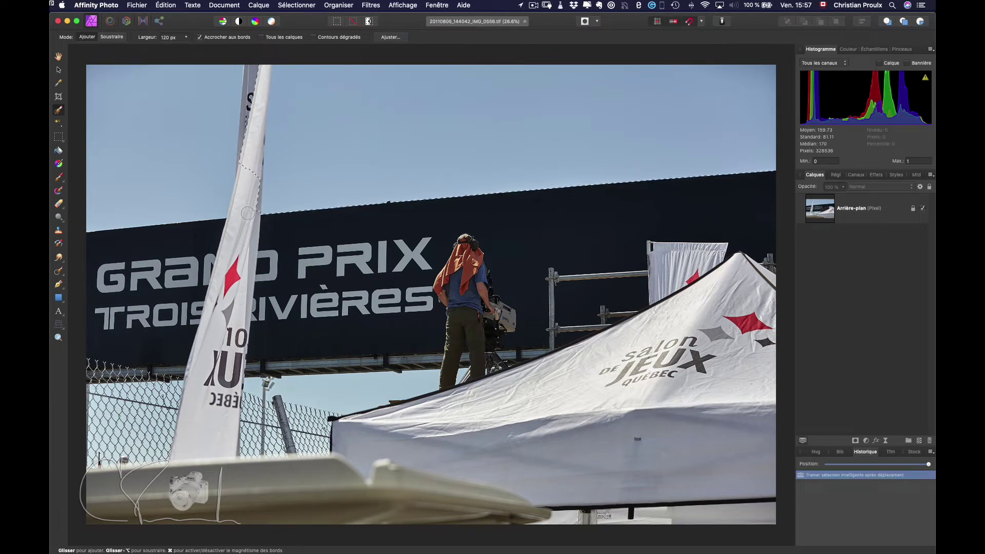
pyautogui.moveTo(248, 213); pyautogui.dragTo(260, 74)
pyautogui.moveTo(261, 74); pyautogui.dragTo(263, 67)
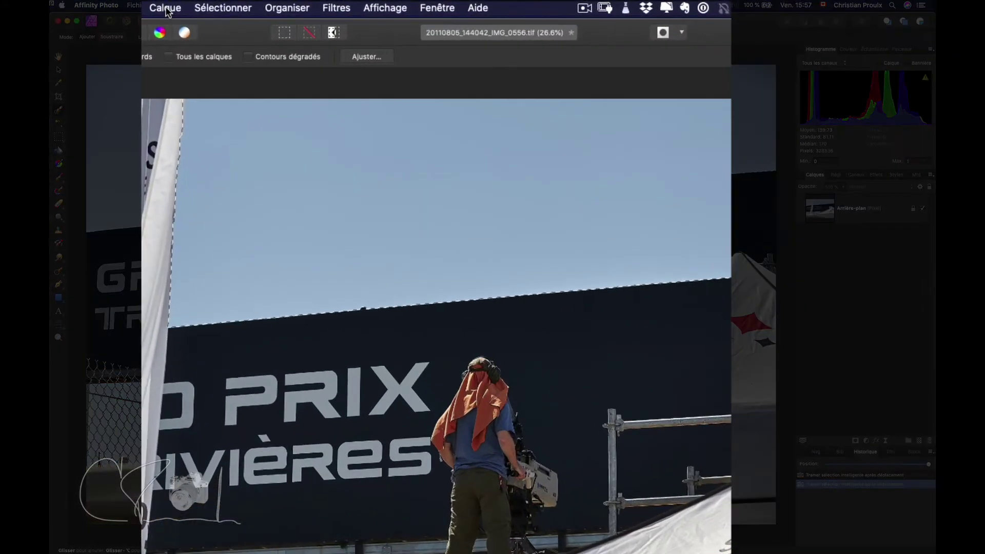
# - Add a Curves adjustment layer masked to the sky selection, then deselect
pyautogui.click(165, 8)
pyautogui.moveTo(220, 157)
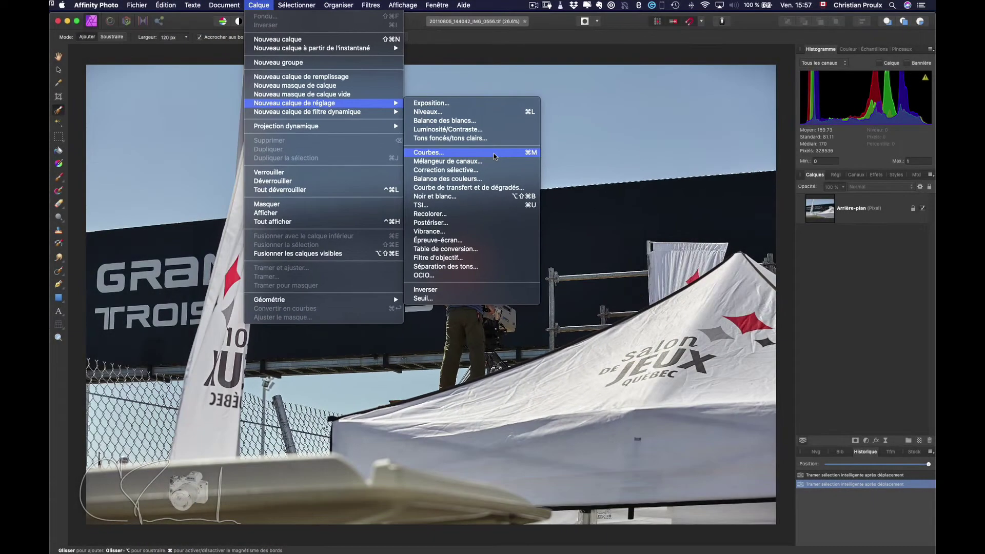
pyautogui.click(494, 153)
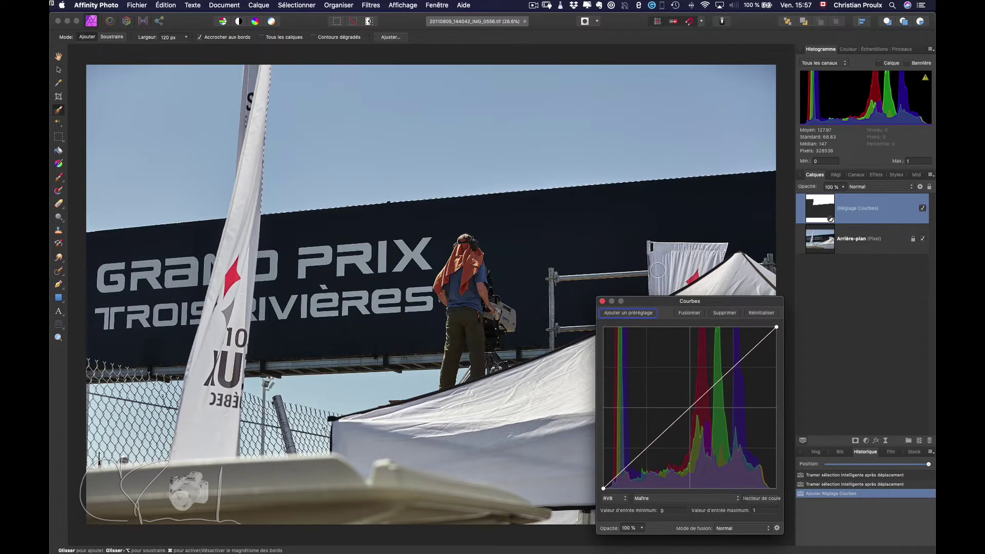
pyautogui.click(304, 5)
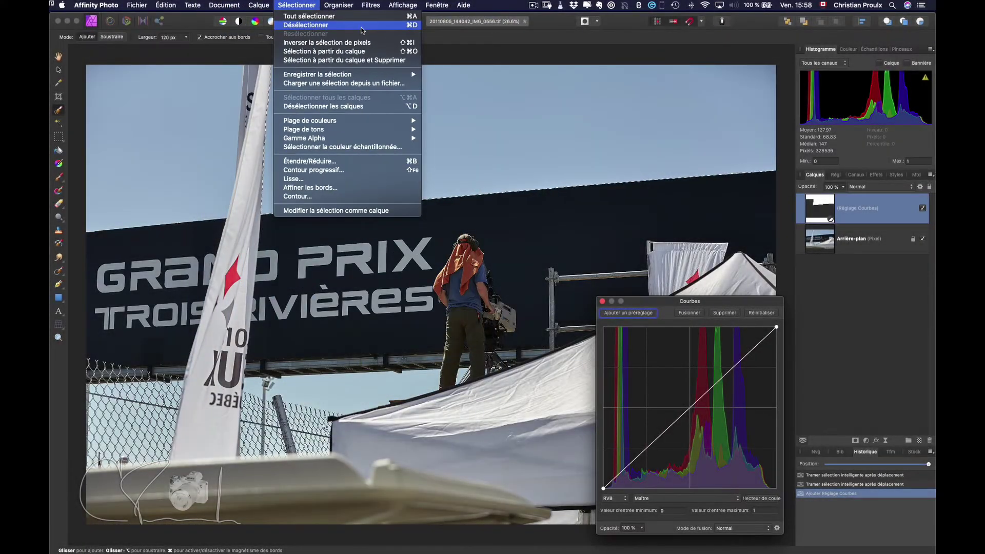
pyautogui.click(361, 25)
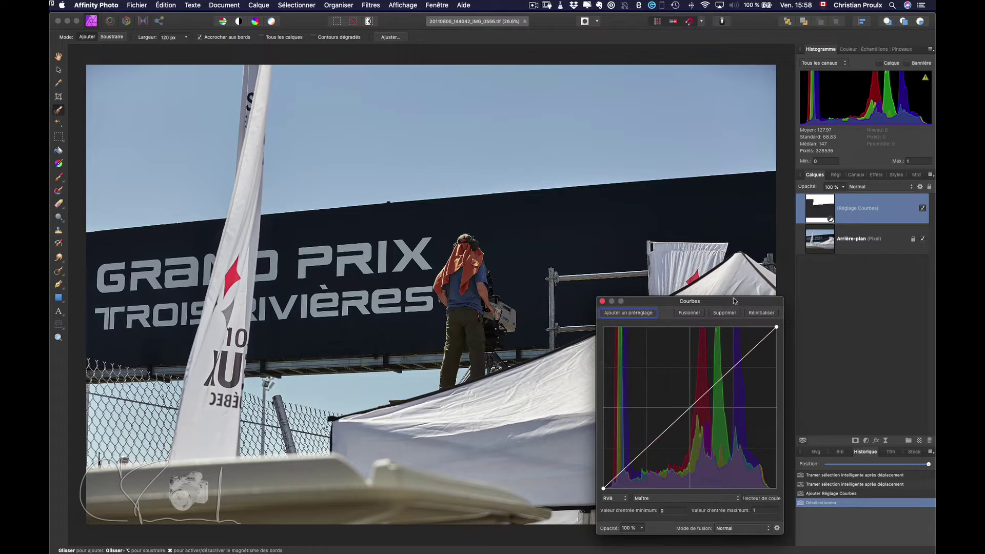
# - Set the Curves layer to Luminosité blend mode and lower its curve to darken the sky
pyautogui.moveTo(733, 300); pyautogui.dragTo(738, 46)
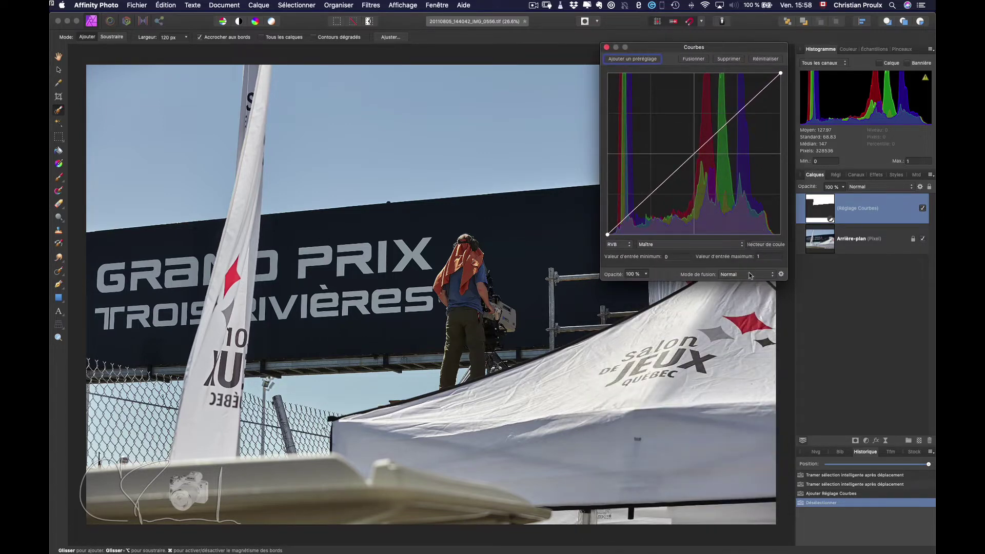
pyautogui.click(750, 275)
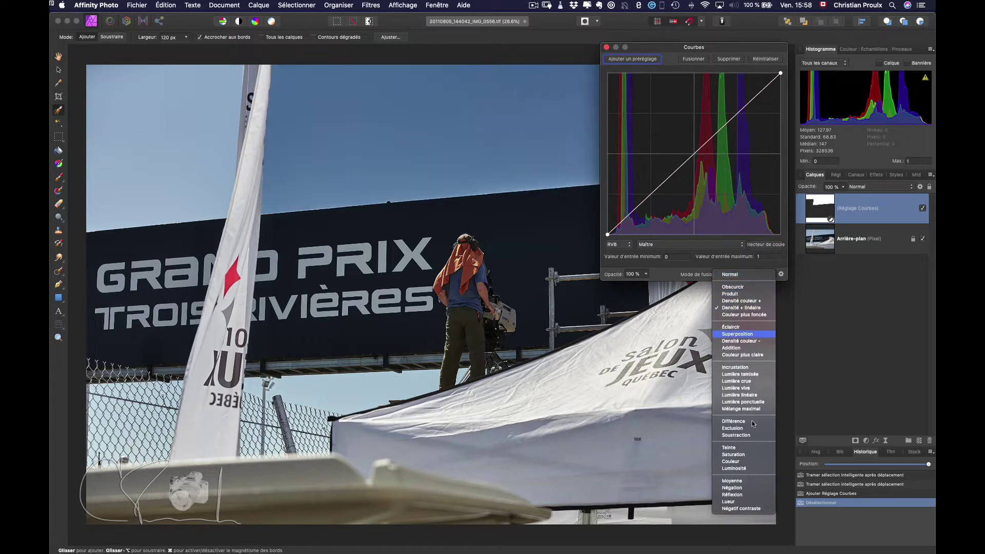
pyautogui.click(737, 469)
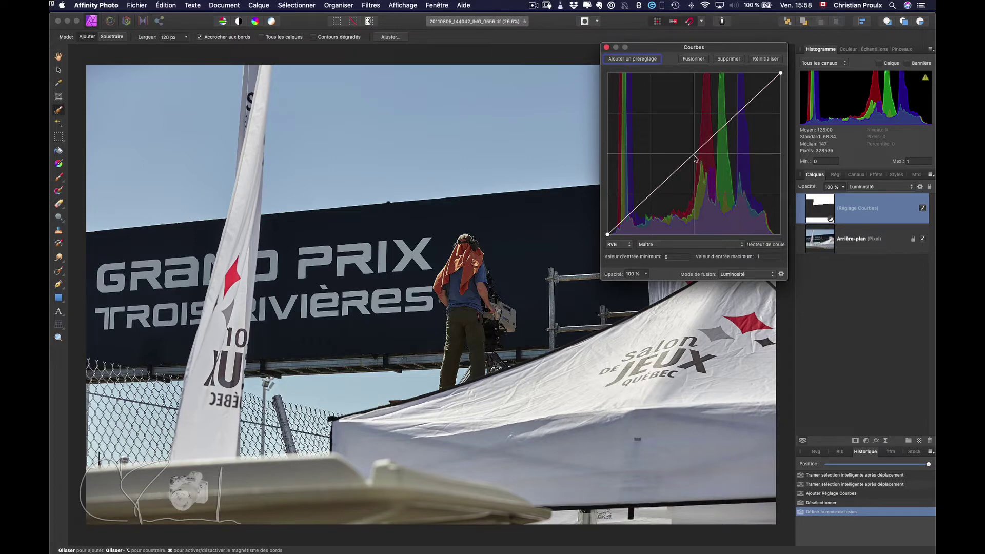
pyautogui.moveTo(695, 158); pyautogui.dragTo(700, 173)
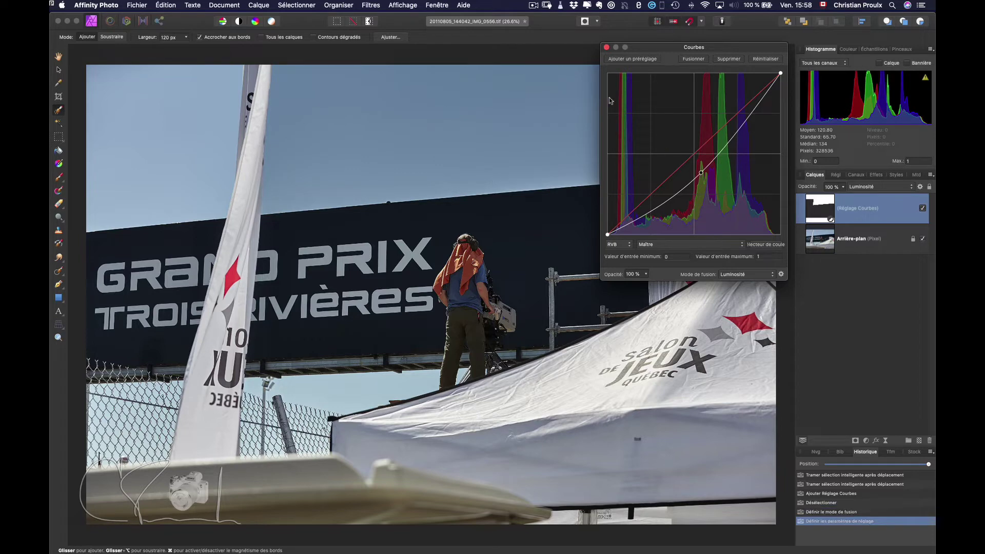
pyautogui.click(606, 47)
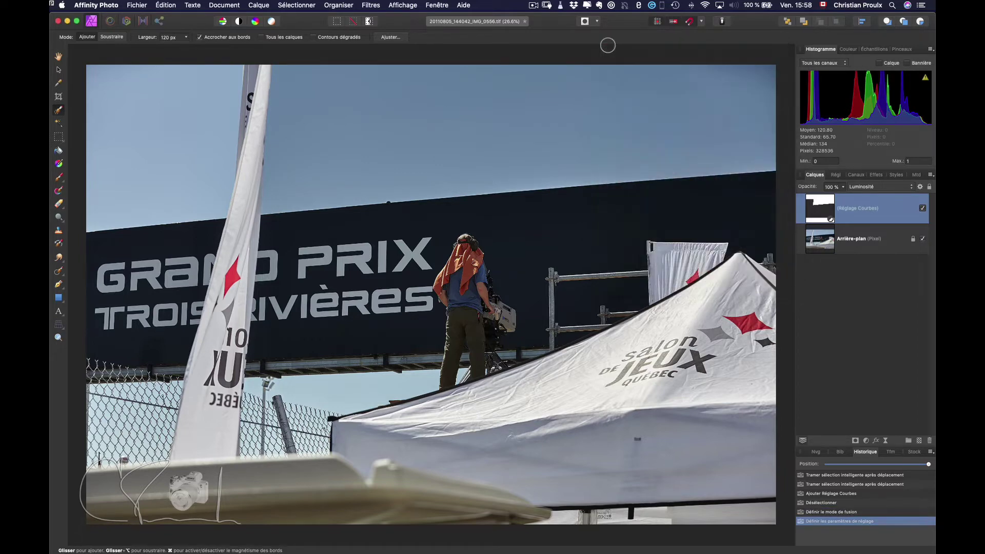
pyautogui.press('h')
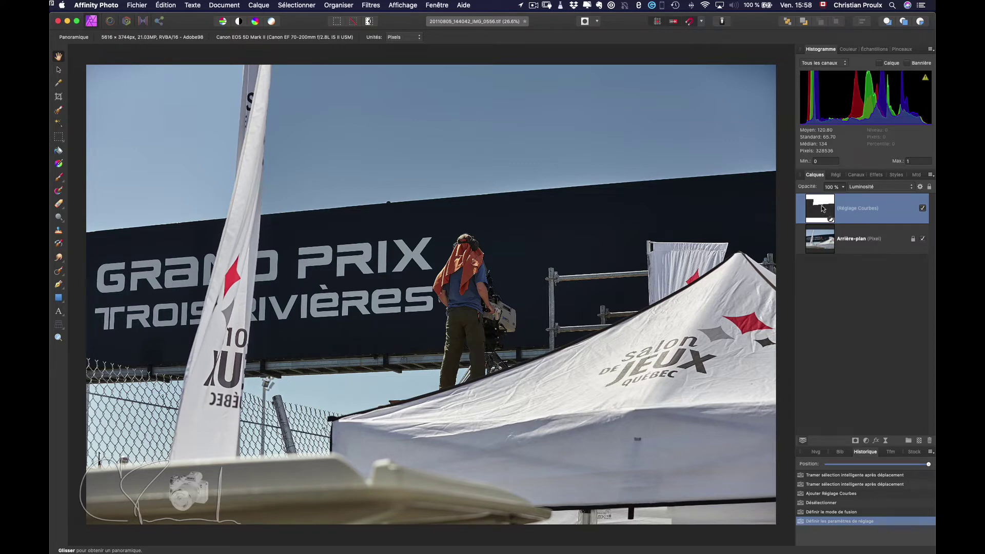
pyautogui.keyDown('super'); pyautogui.click(821, 208); pyautogui.keyUp('super')
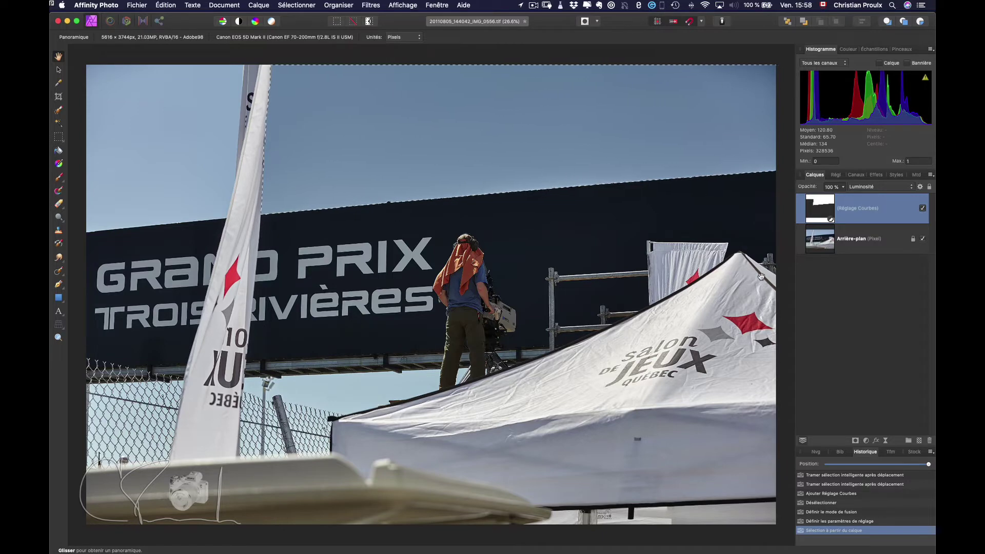
pyautogui.press('super+d')
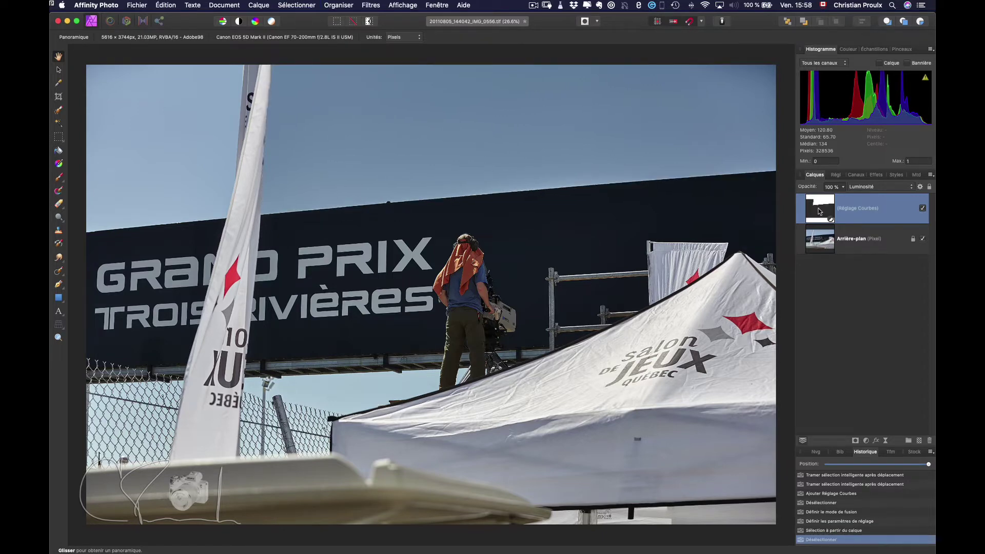
pyautogui.keyDown('alt'); pyautogui.click(819, 212); pyautogui.keyUp('alt')
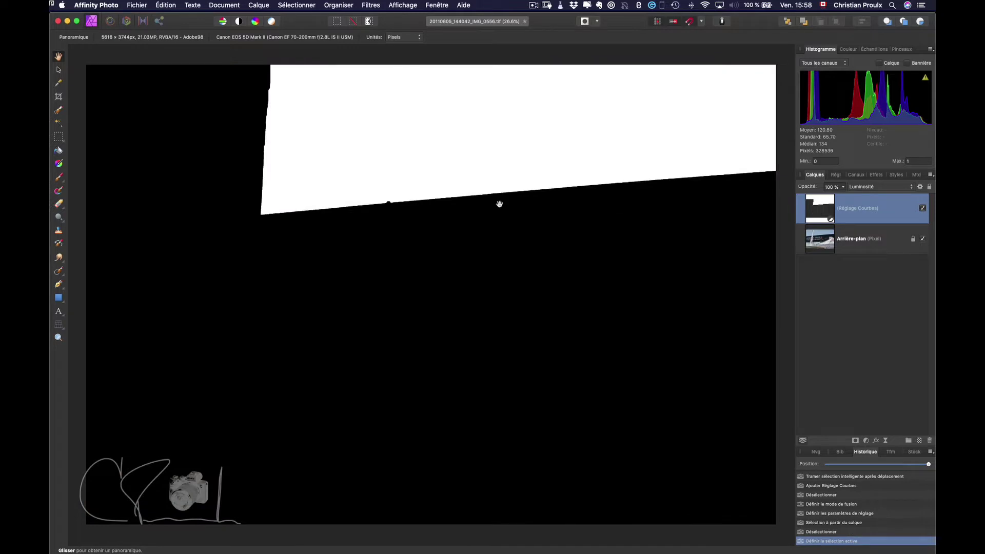
pyautogui.click(59, 338)
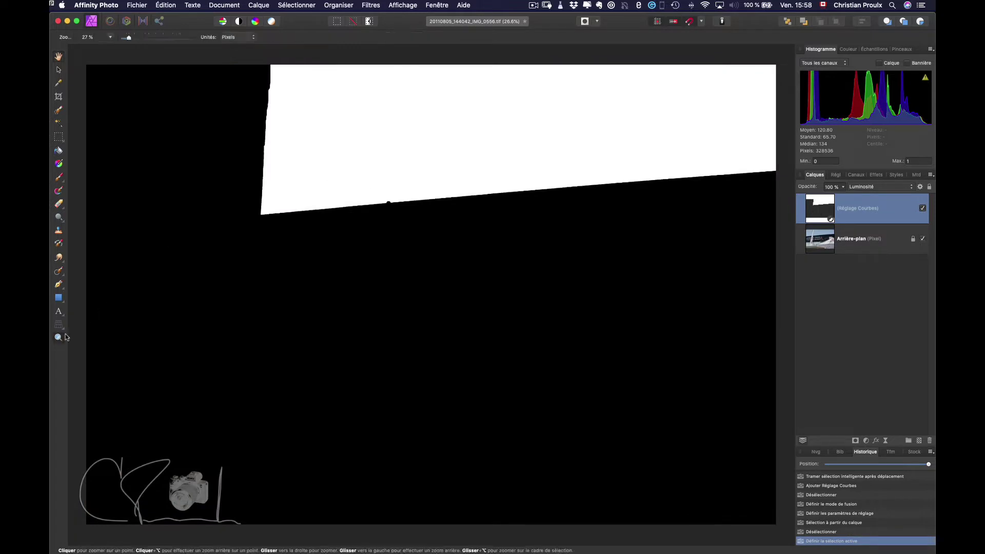
pyautogui.moveTo(249, 175); pyautogui.dragTo(633, 192)
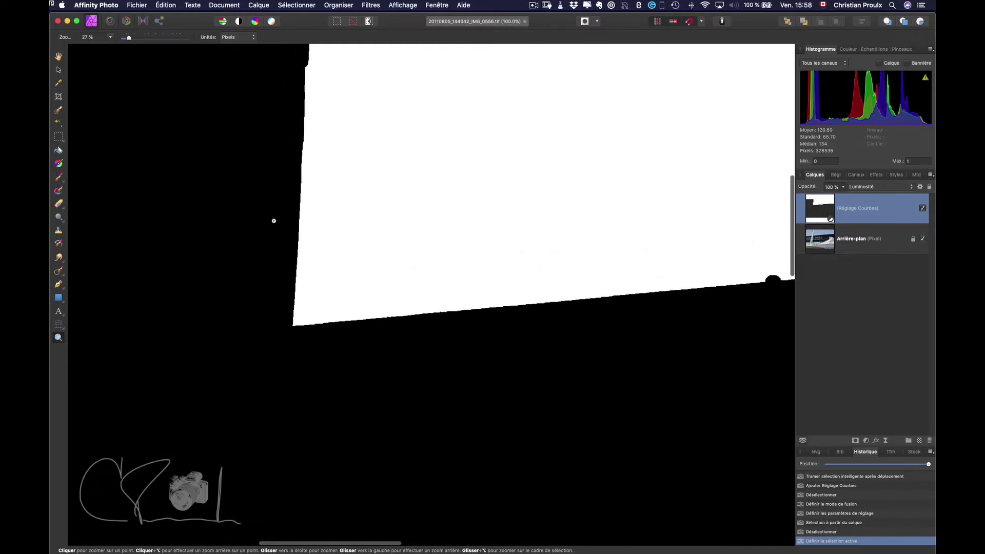
pyautogui.moveTo(274, 220); pyautogui.dragTo(451, 252)
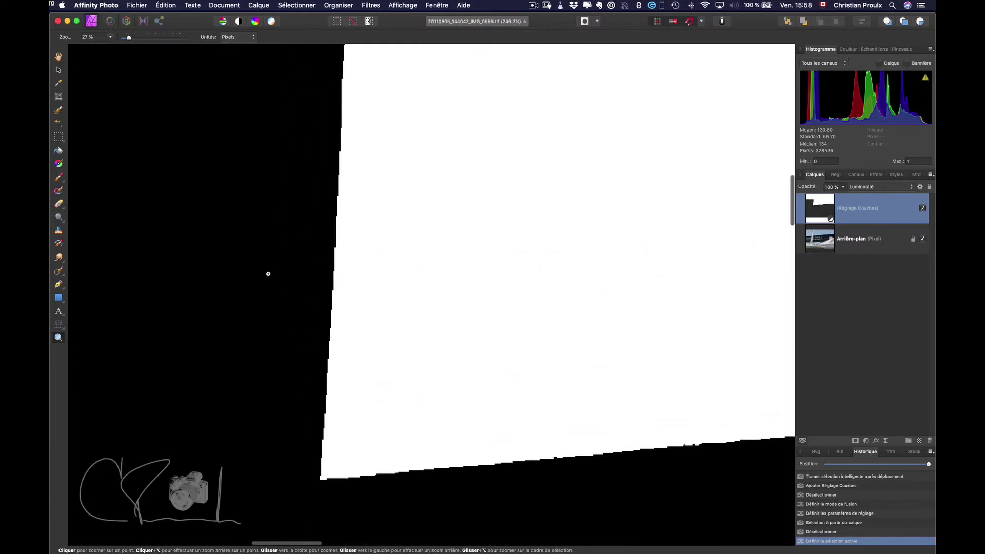
pyautogui.moveTo(268, 274)
pyautogui.mouseDown()
pyautogui.moveTo(318, 282)
pyautogui.moveTo(272, 275)
pyautogui.mouseUp()
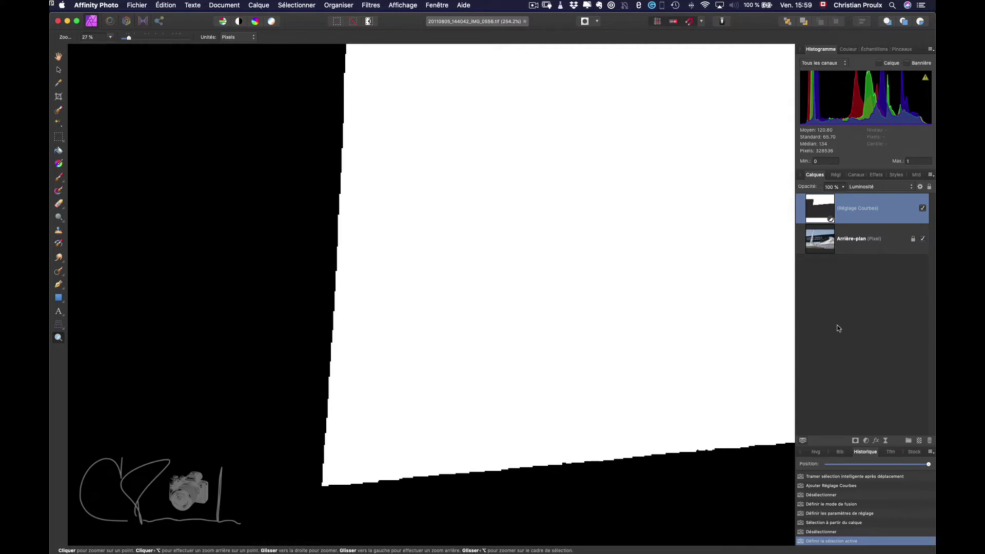
pyautogui.press('super+0')
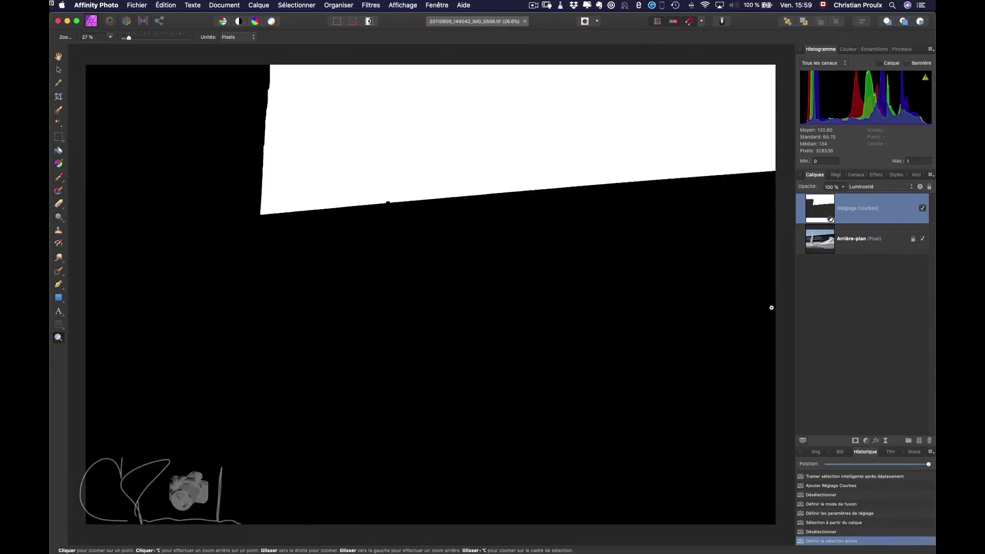
pyautogui.click(826, 248)
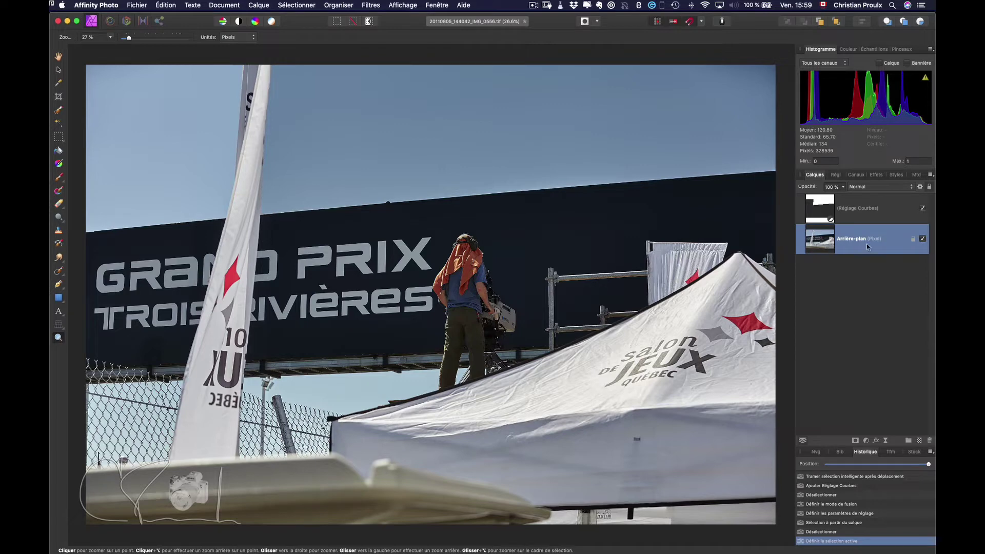
# - On the background layer, paint a soft-edged sky selection along the flag and banner top
pyautogui.click(818, 211)
pyautogui.click(823, 244)
pyautogui.click(59, 112)
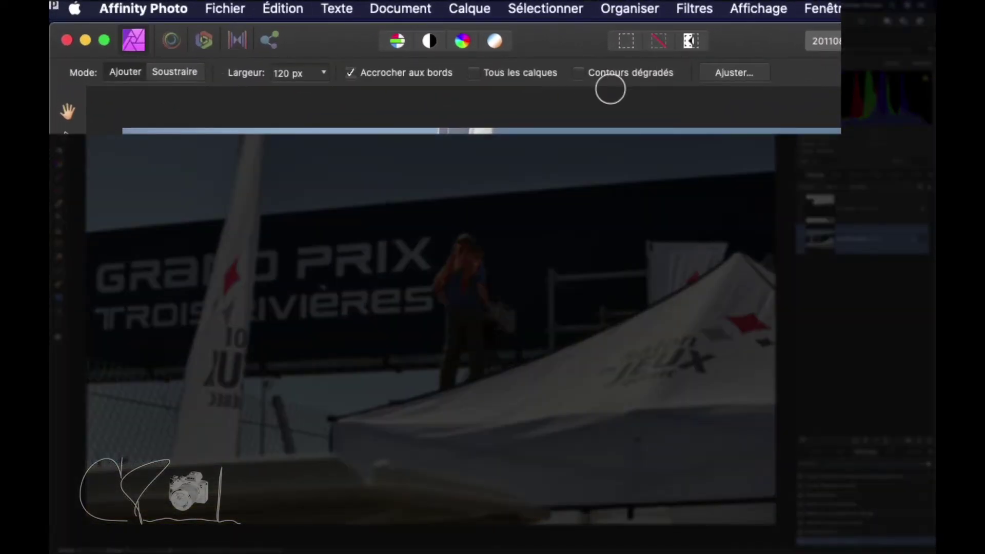
pyautogui.click(579, 73)
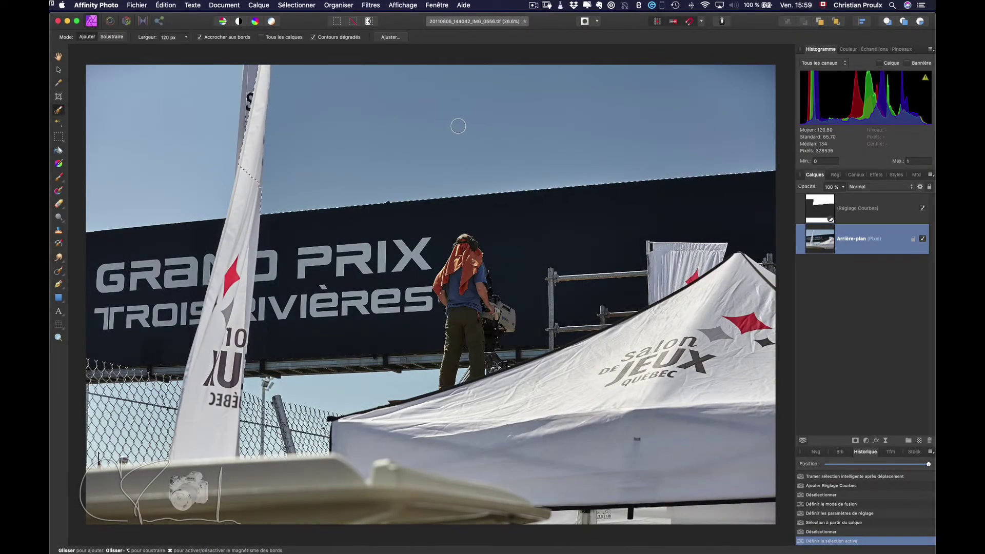
pyautogui.click(458, 126)
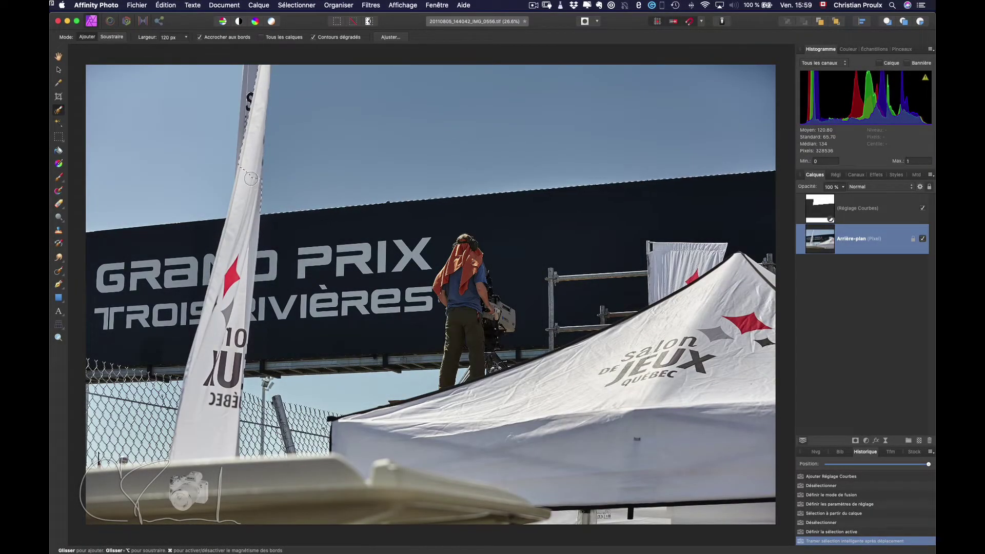
pyautogui.moveTo(251, 178); pyautogui.dragTo(260, 75)
pyautogui.moveTo(260, 75); pyautogui.dragTo(302, 217)
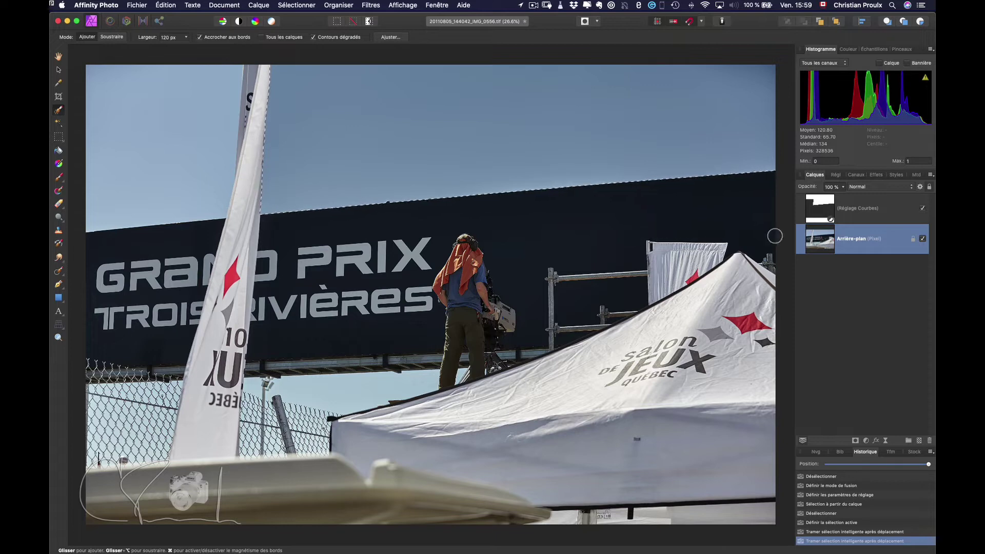
# - Add a sky-masked HSL layer, target the sampled blues, and raise saturation to 31%
pyautogui.click(259, 6)
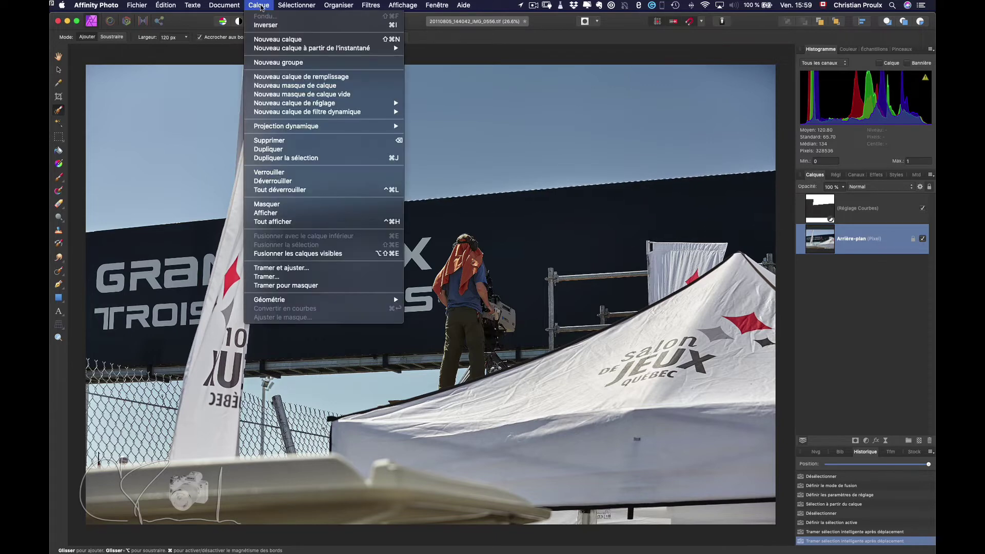
pyautogui.moveTo(323, 103)
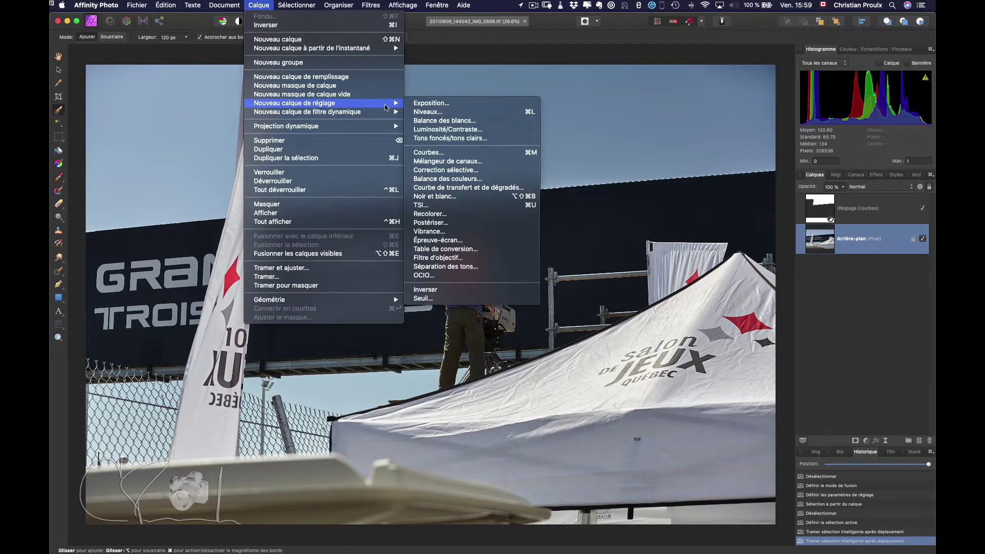
pyautogui.click(482, 209)
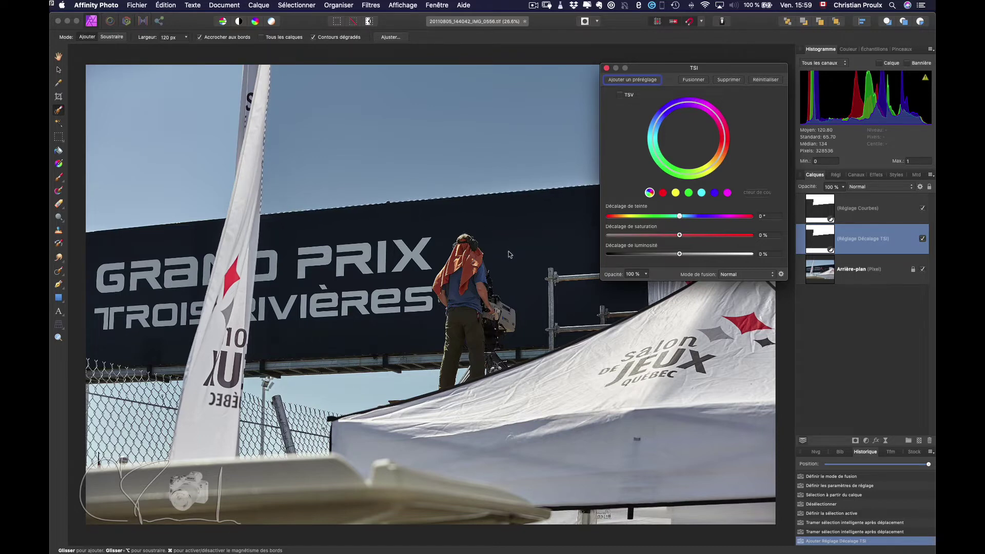
pyautogui.press('super+d')
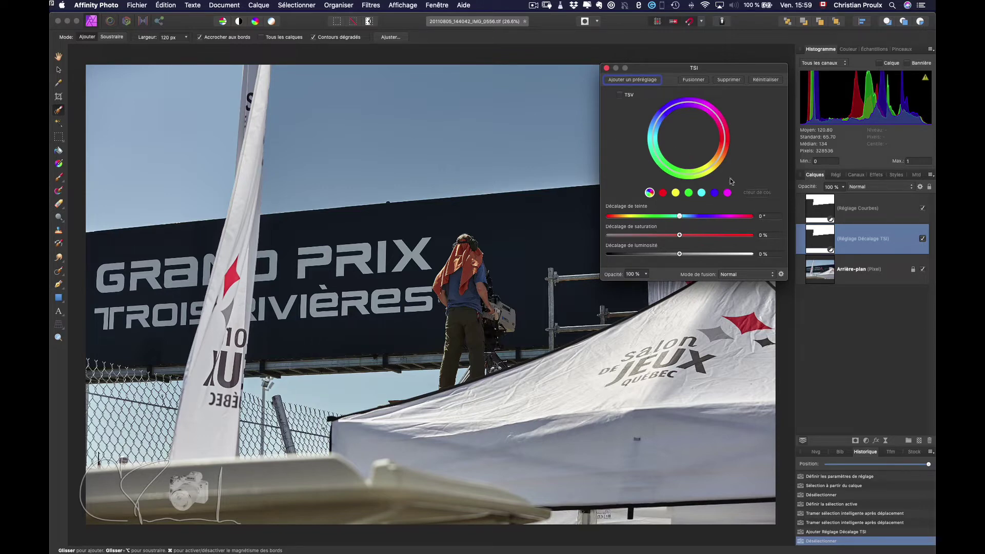
pyautogui.click(715, 194)
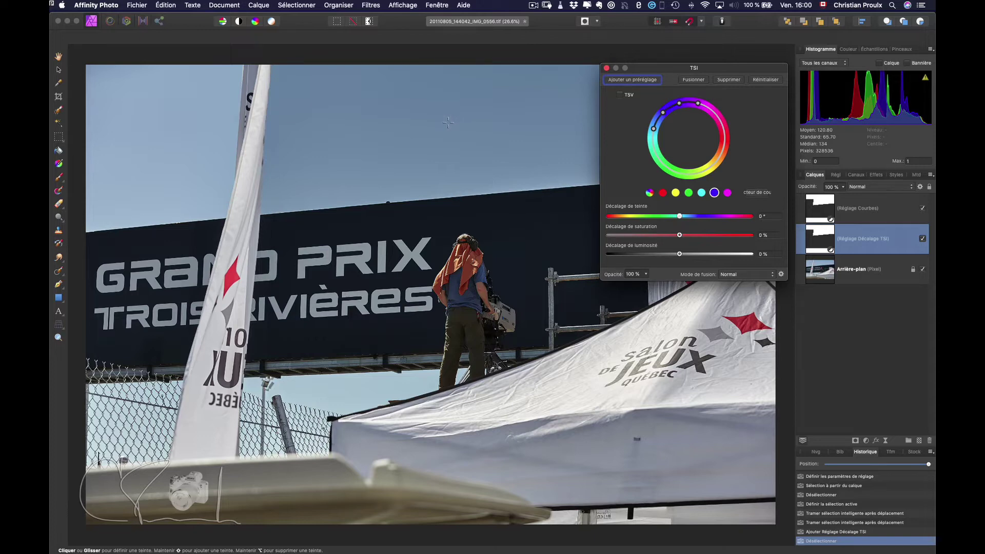
pyautogui.click(446, 122)
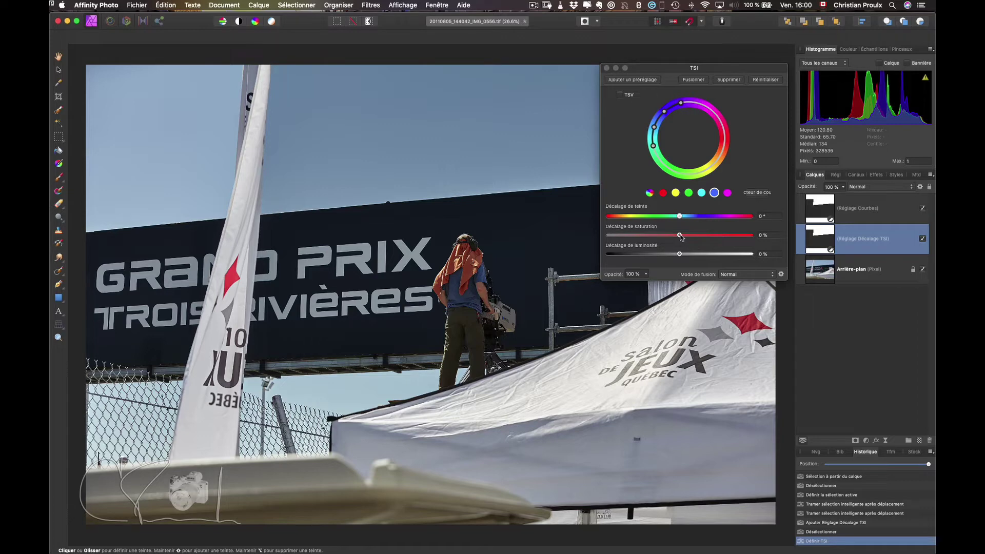
pyautogui.moveTo(680, 235); pyautogui.dragTo(701, 240)
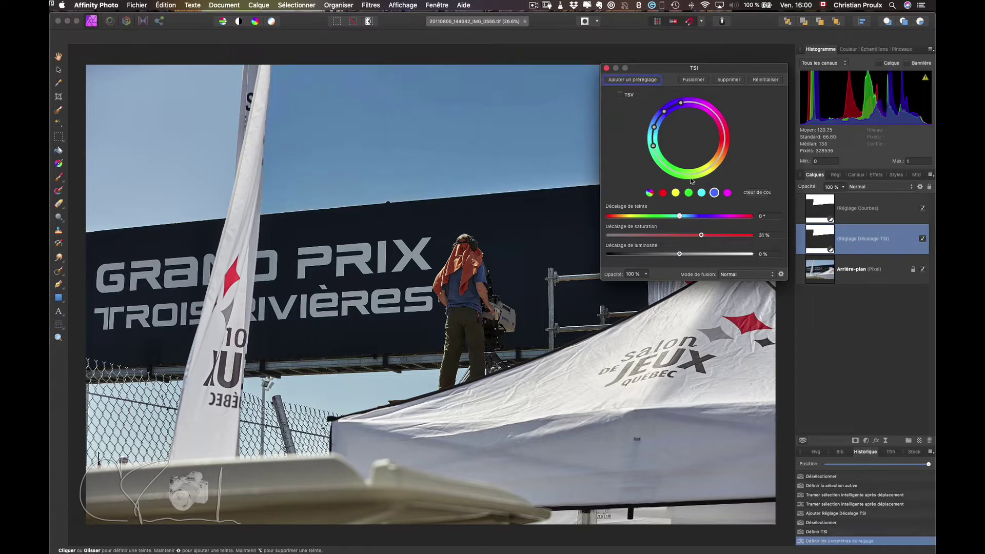
pyautogui.click(606, 68)
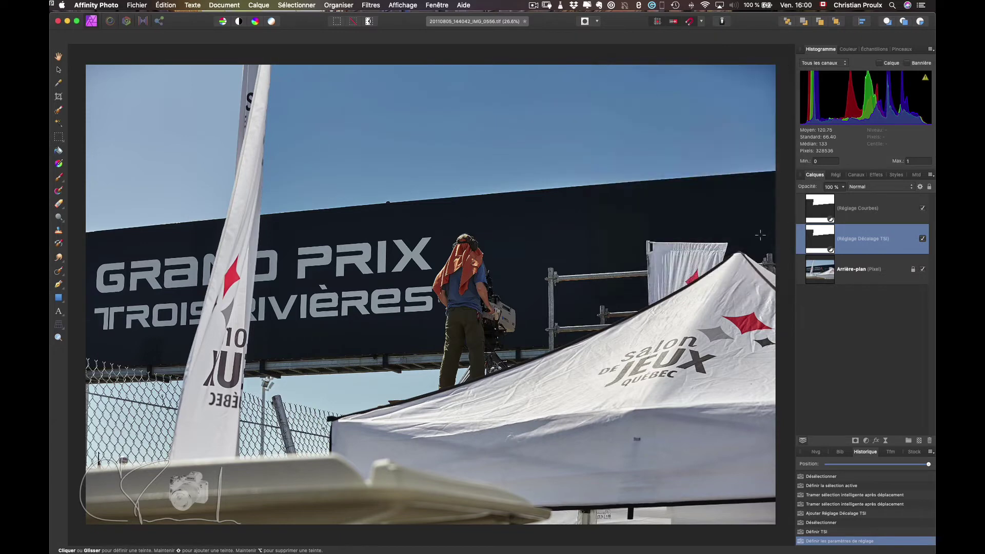
pyautogui.press('h')
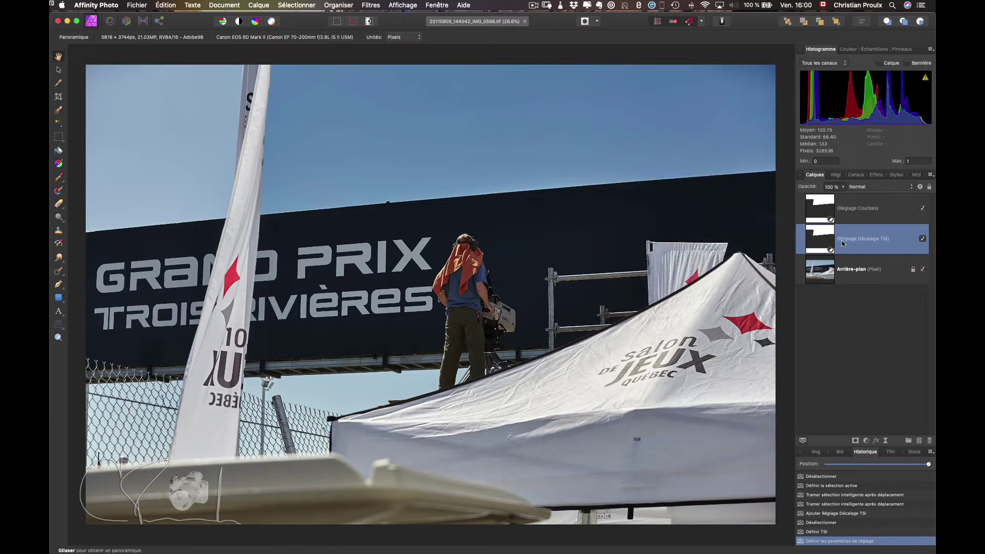
pyautogui.keyDown('alt'); pyautogui.click(823, 236); pyautogui.keyUp('alt')
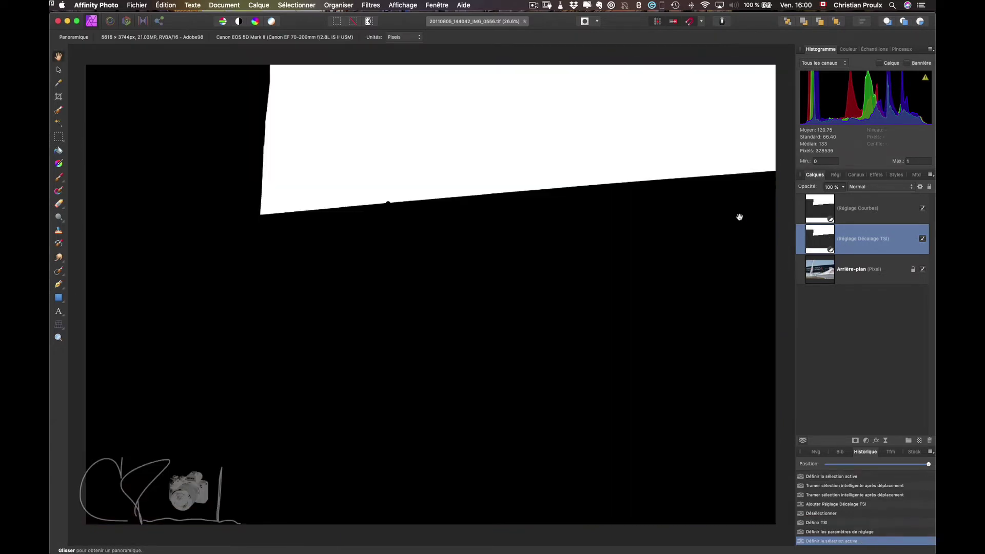
pyautogui.click(58, 337)
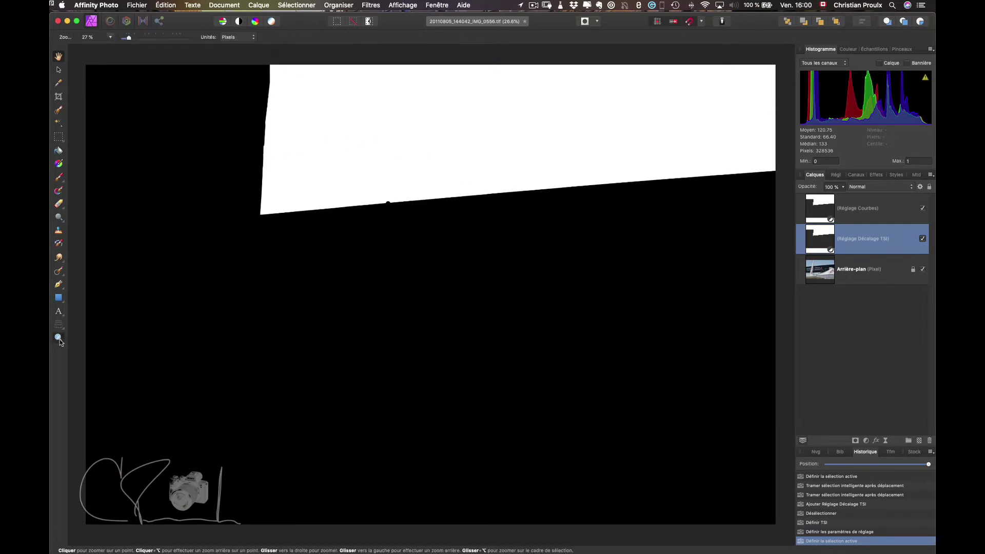
pyautogui.moveTo(252, 196); pyautogui.dragTo(396, 196)
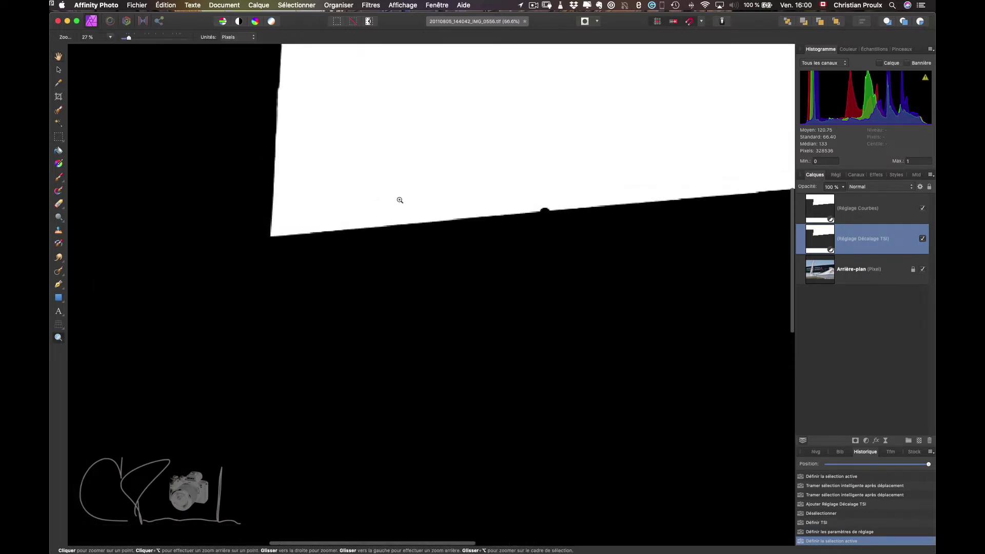
pyautogui.moveTo(247, 203)
pyautogui.mouseDown()
pyautogui.moveTo(315, 234)
pyautogui.moveTo(440, 238)
pyautogui.mouseUp()
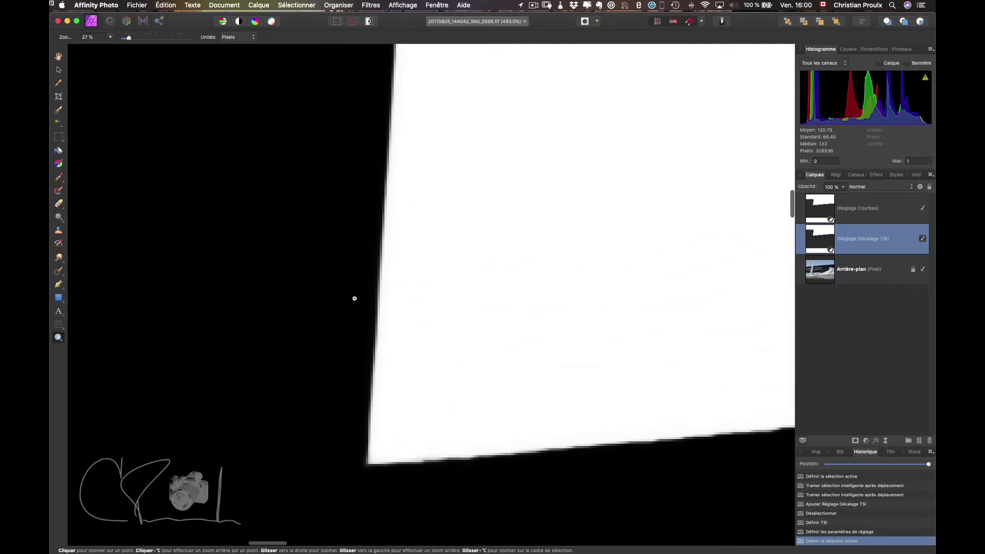
pyautogui.moveTo(354, 296); pyautogui.dragTo(385, 303)
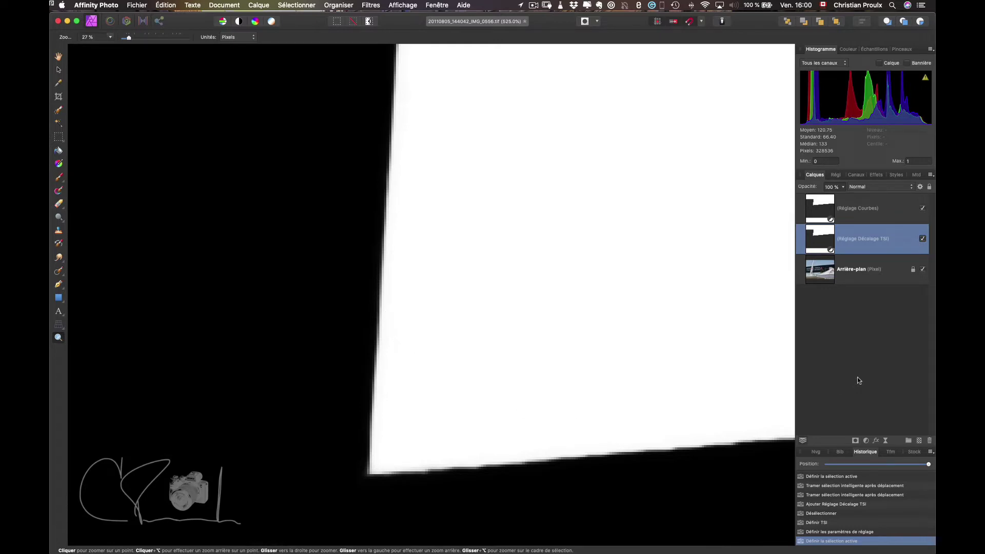
pyautogui.press('super+0')
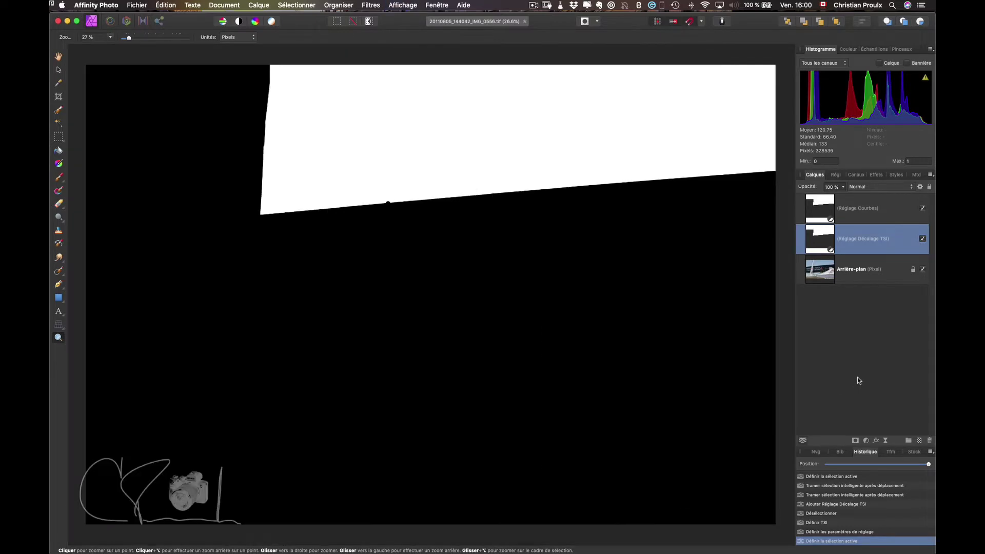
pyautogui.click(821, 276)
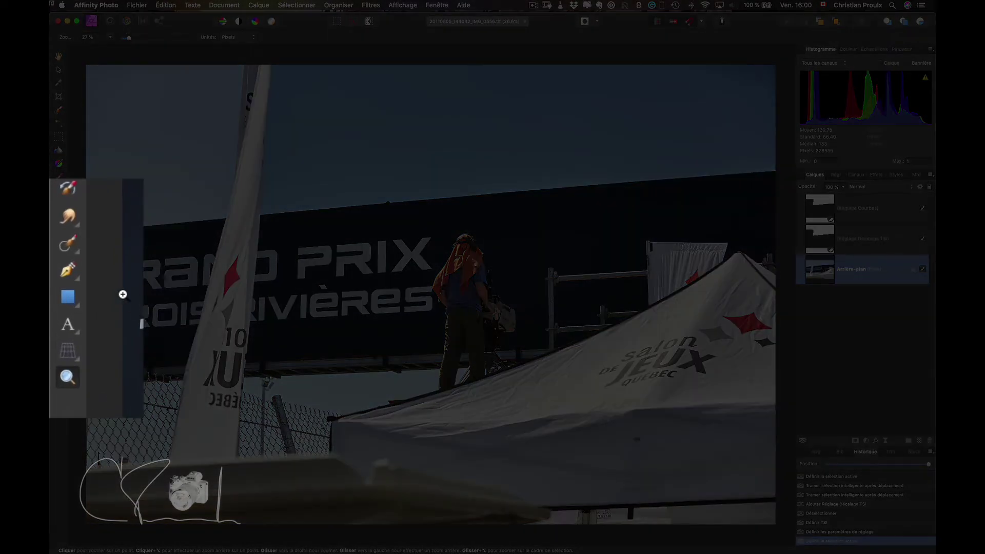
# - Zoom to 75% and trace a Pen path from the fence corner along the tent's top edge
pyautogui.click(66, 274)
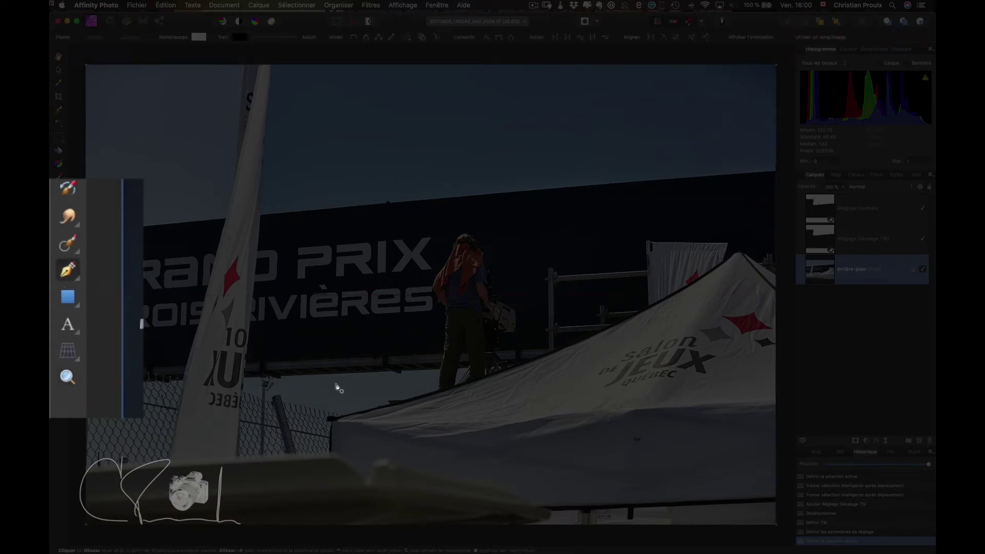
pyautogui.press('super+plus')
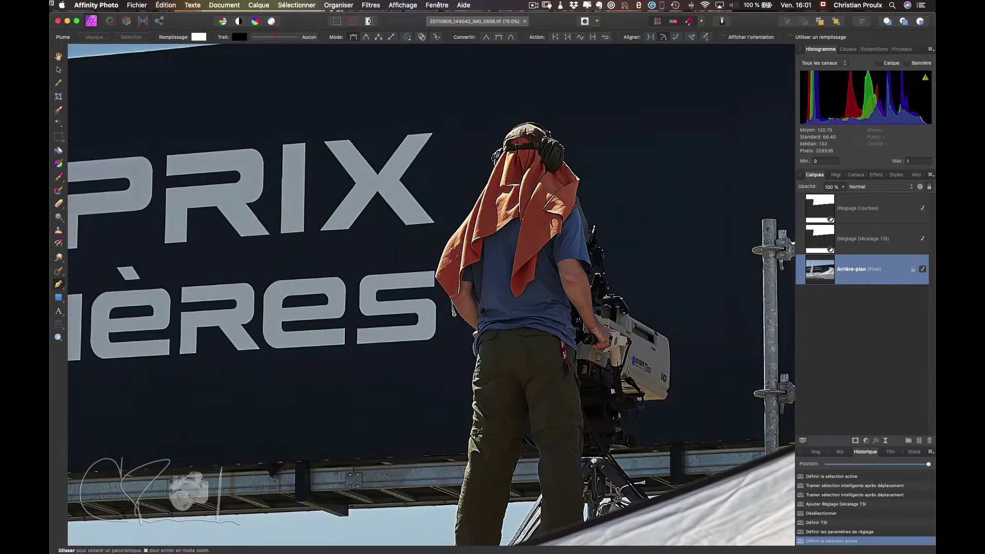
pyautogui.moveTo(591, 462); pyautogui.dragTo(570, 85)
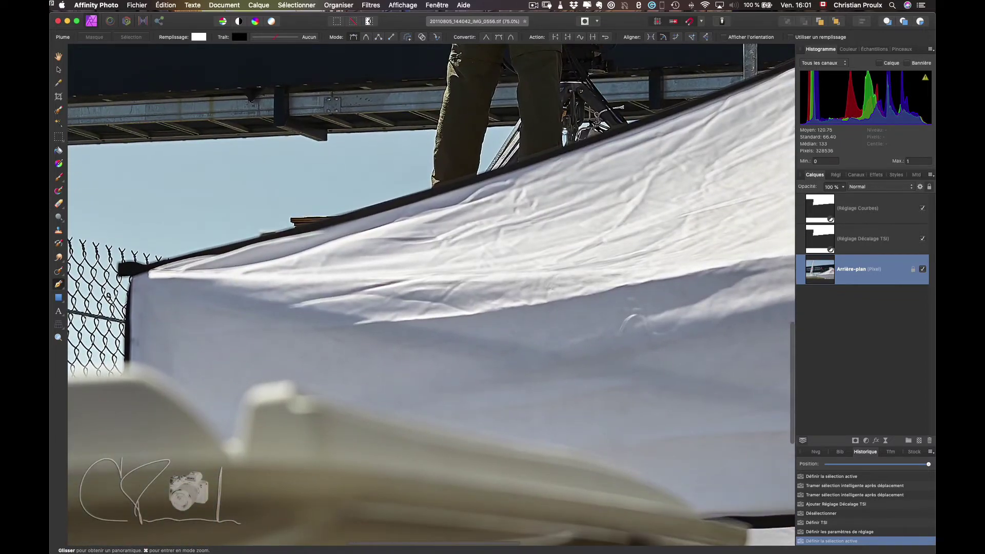
pyautogui.moveTo(565, 132); pyautogui.dragTo(554, 289)
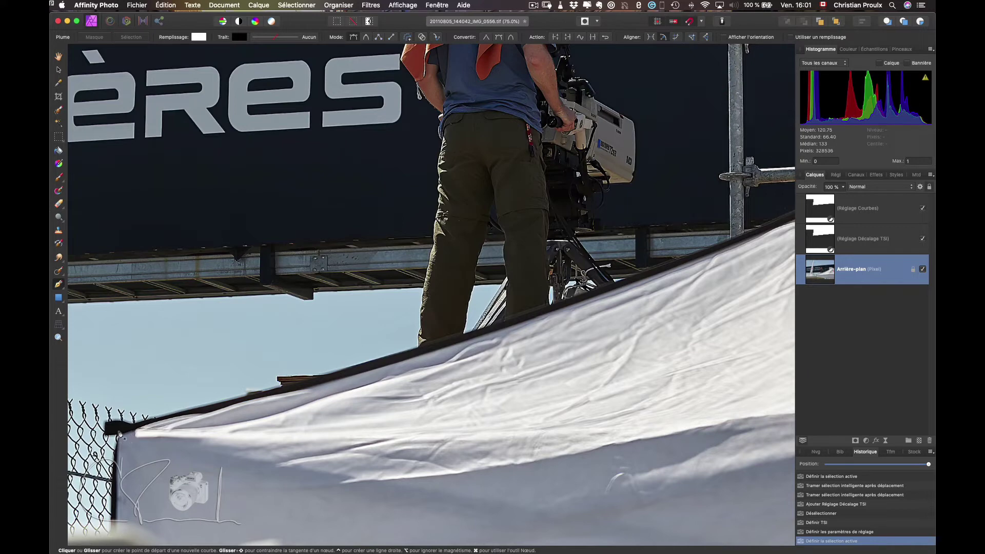
pyautogui.click(118, 437)
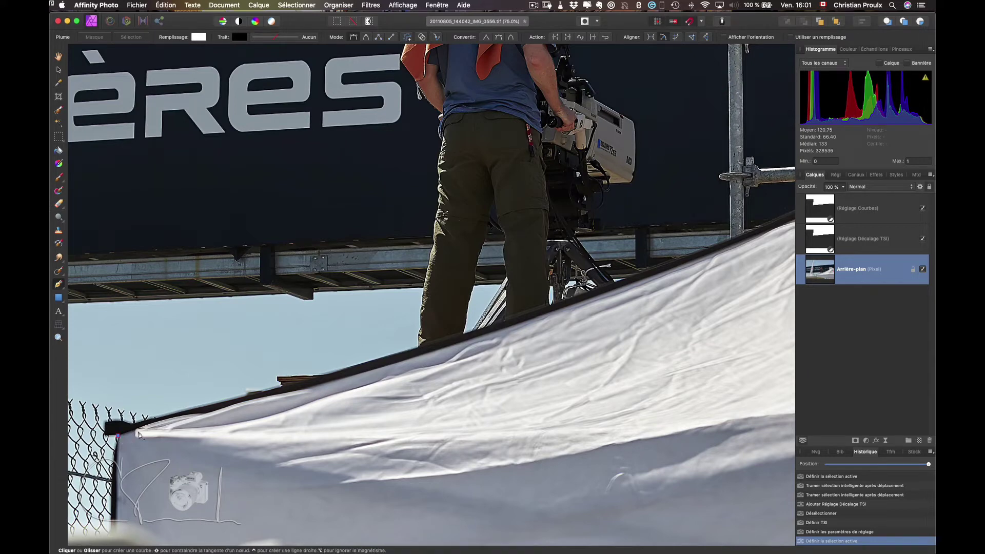
pyautogui.click(207, 413)
pyautogui.click(216, 413)
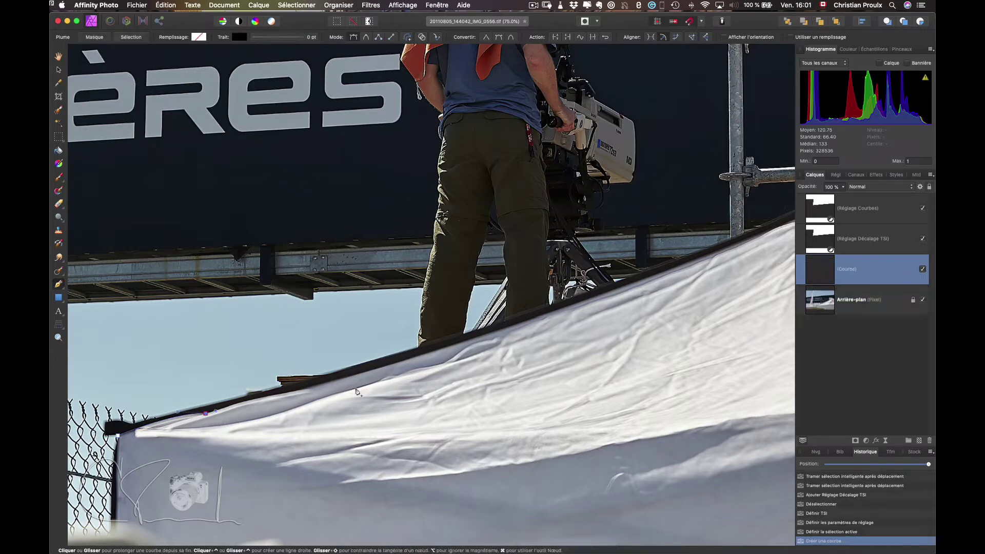
pyautogui.click(305, 389)
pyautogui.moveTo(357, 381); pyautogui.dragTo(358, 385)
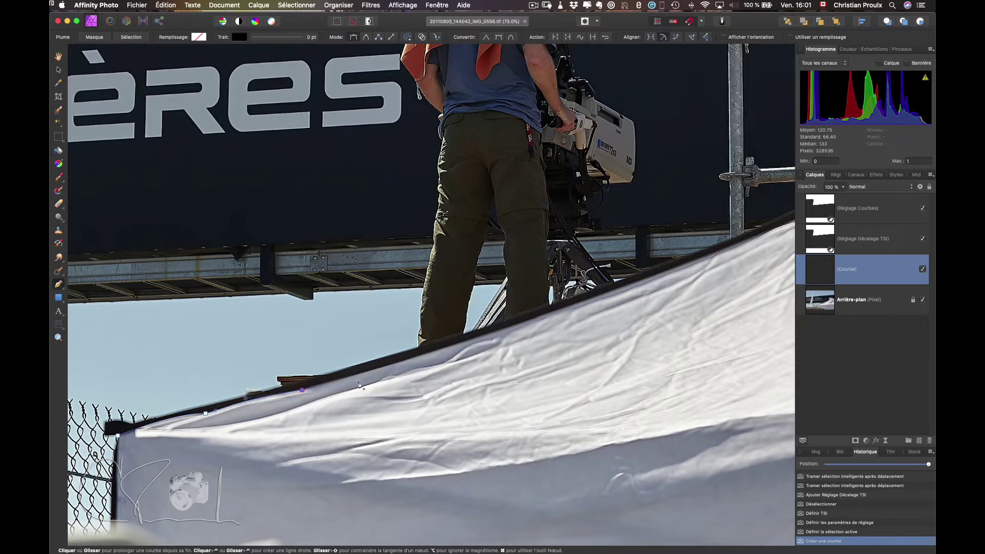
pyautogui.click(329, 384)
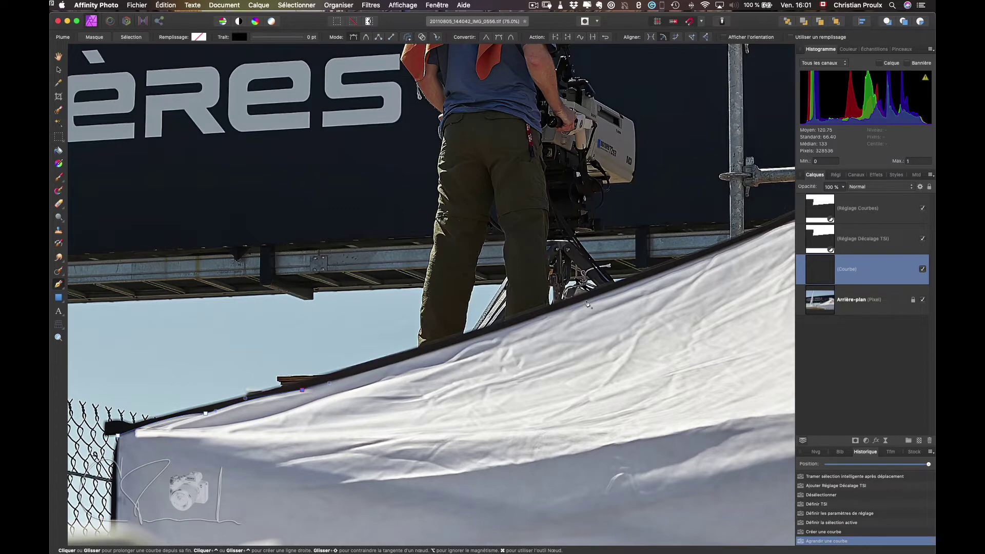
# - Continue the outline over the tent's ridge and side, close it, and convert it to a selection
pyautogui.click(586, 302)
pyautogui.click(694, 435)
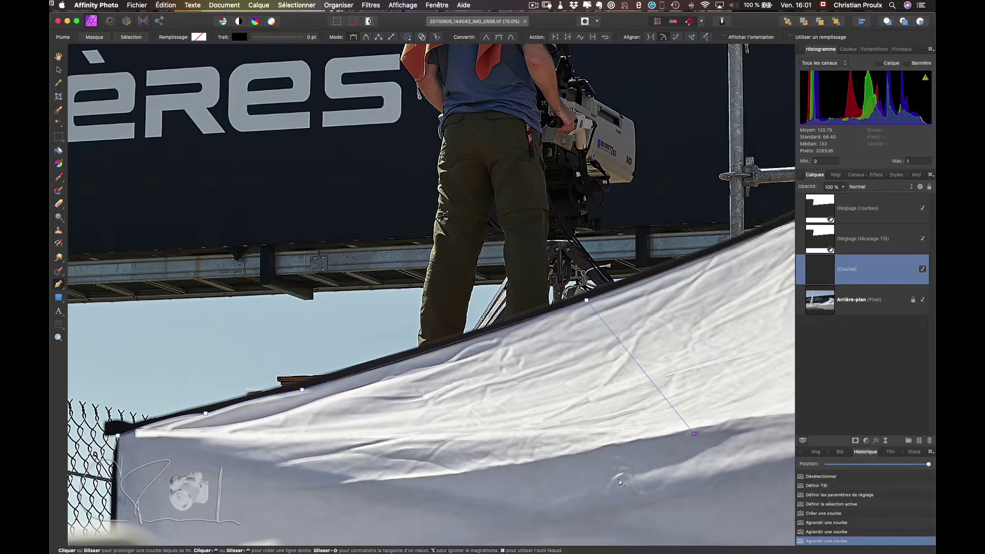
pyautogui.click(467, 496)
pyautogui.click(468, 495)
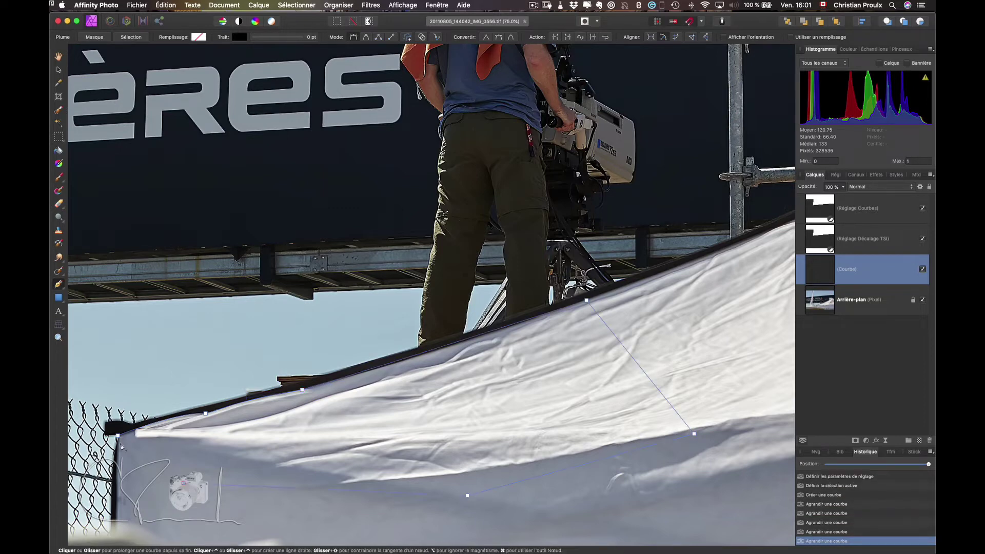
pyautogui.click(118, 436)
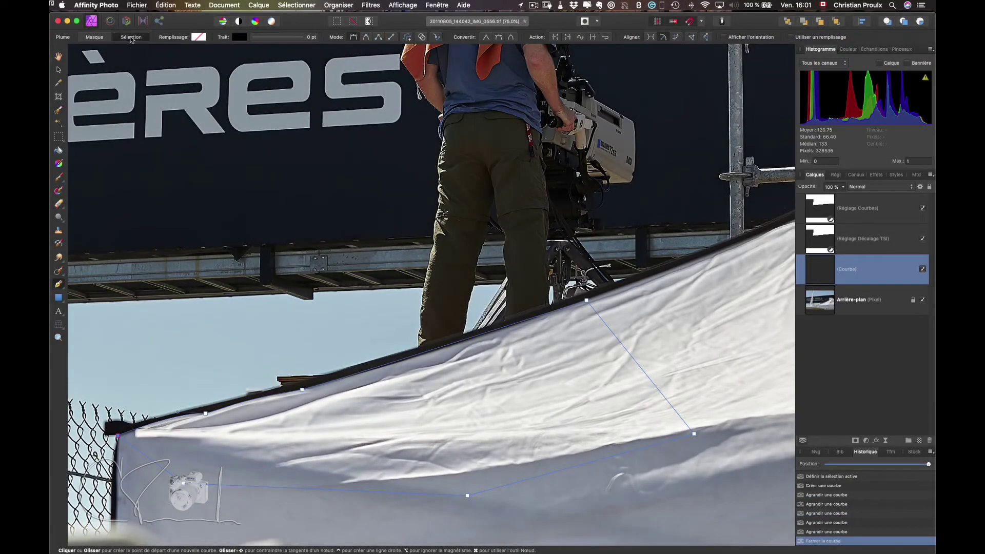
pyautogui.click(130, 37)
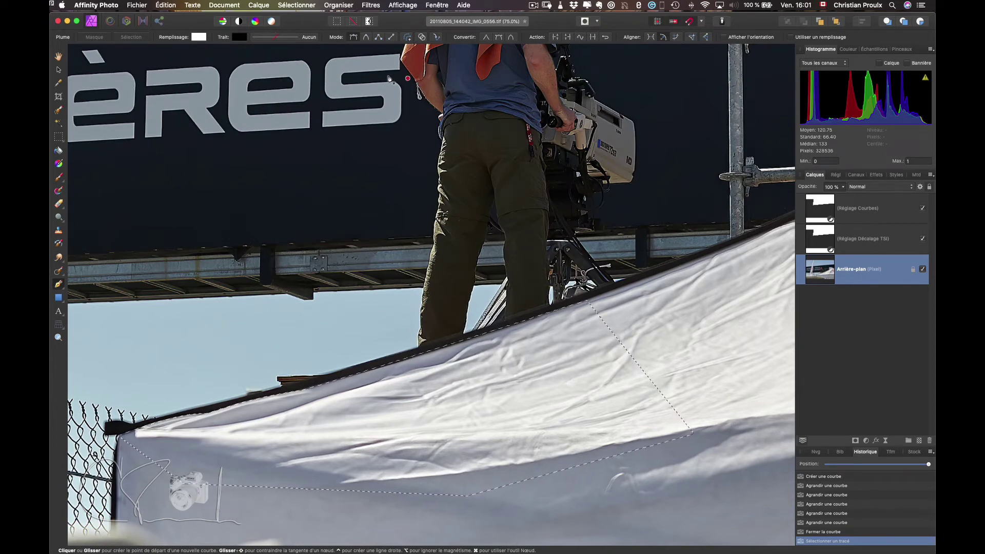
# - Feather the tent selection with a 3 px Contour progressif radius and store it as a spare channel
pyautogui.click(296, 5)
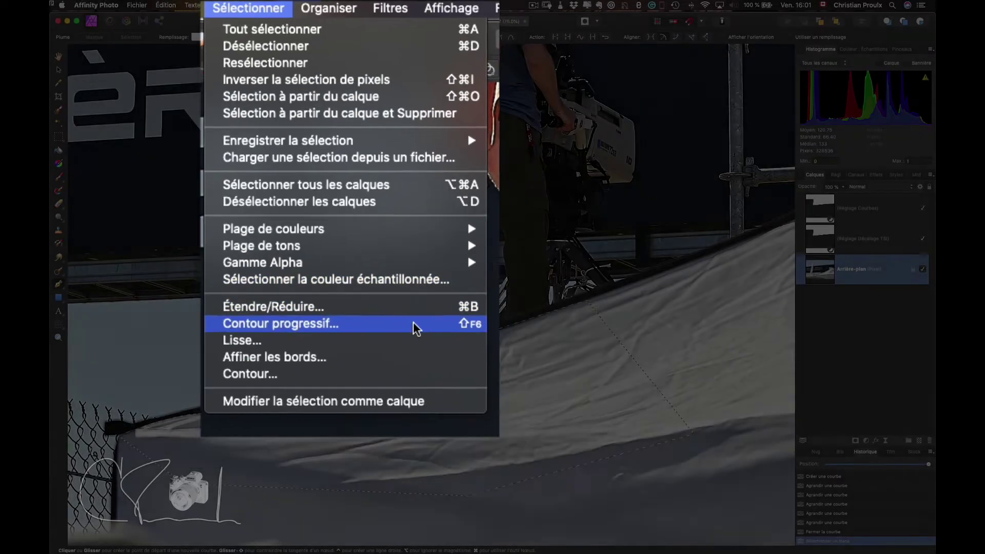
pyautogui.click(418, 349)
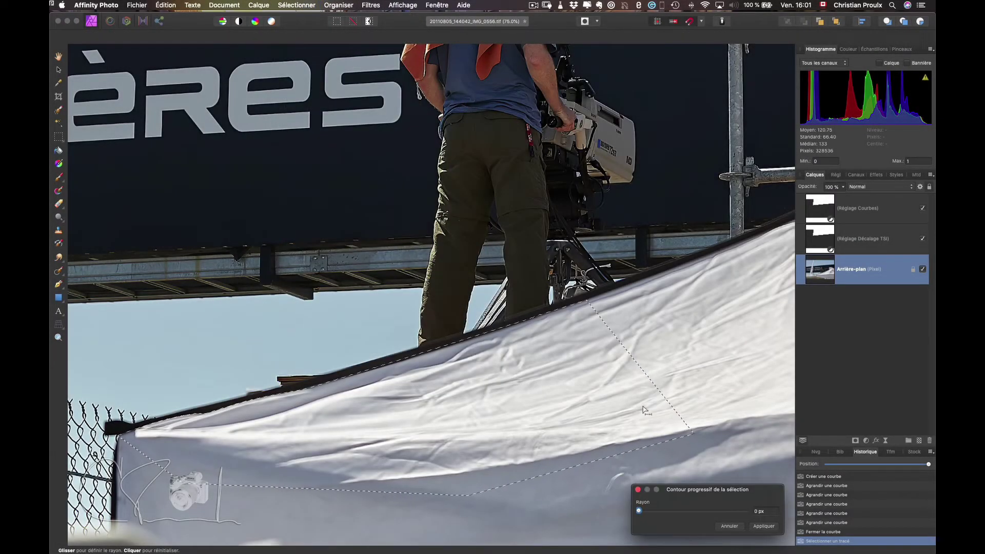
pyautogui.press('Tab')
pyautogui.write('8')
pyautogui.press('Tab')
pyautogui.press('Tab')
pyautogui.press('Return')
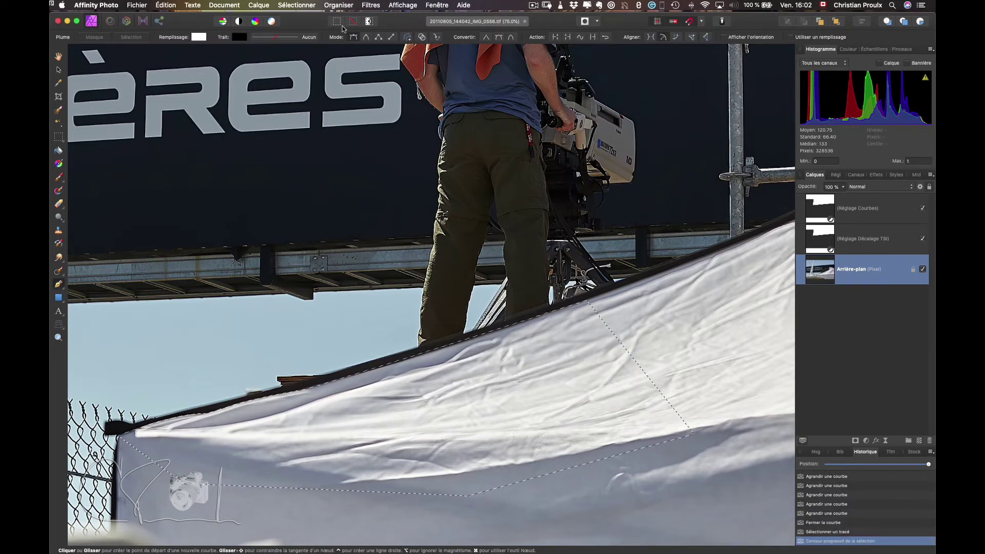
pyautogui.click(300, 7)
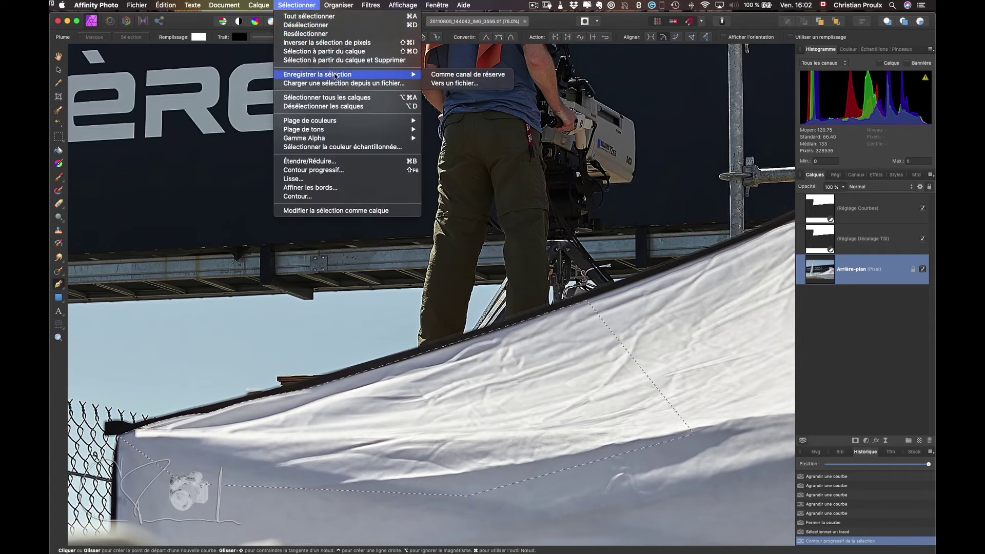
pyautogui.moveTo(317, 74)
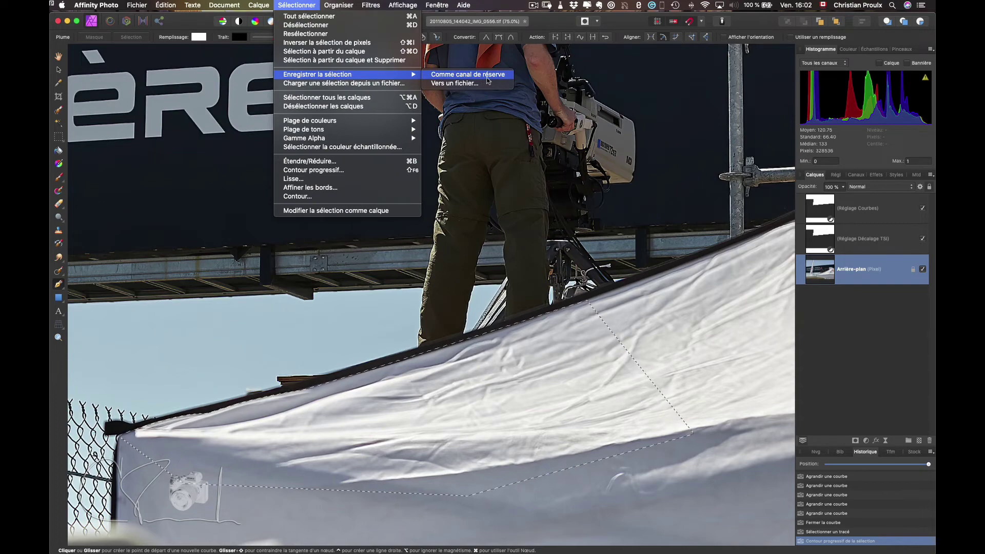
pyautogui.click(482, 77)
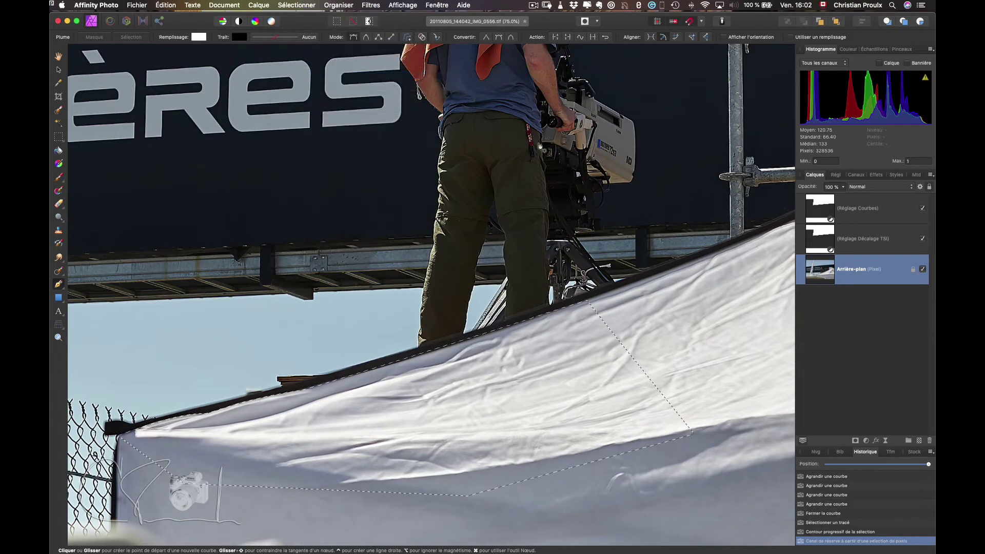
# - Deselect and rename the Canal de réserve channel to 'Portion de tente'
pyautogui.press('super+d')
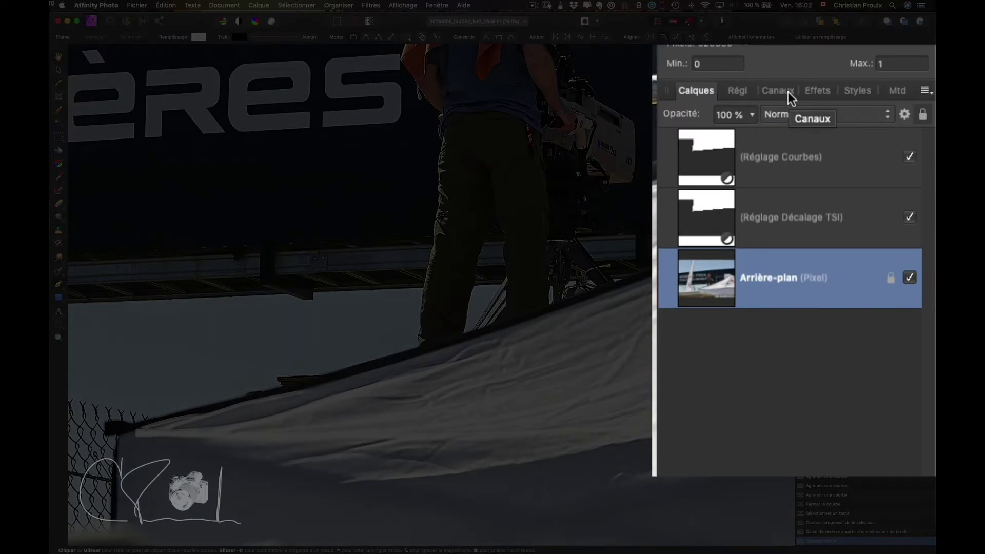
pyautogui.click(787, 91)
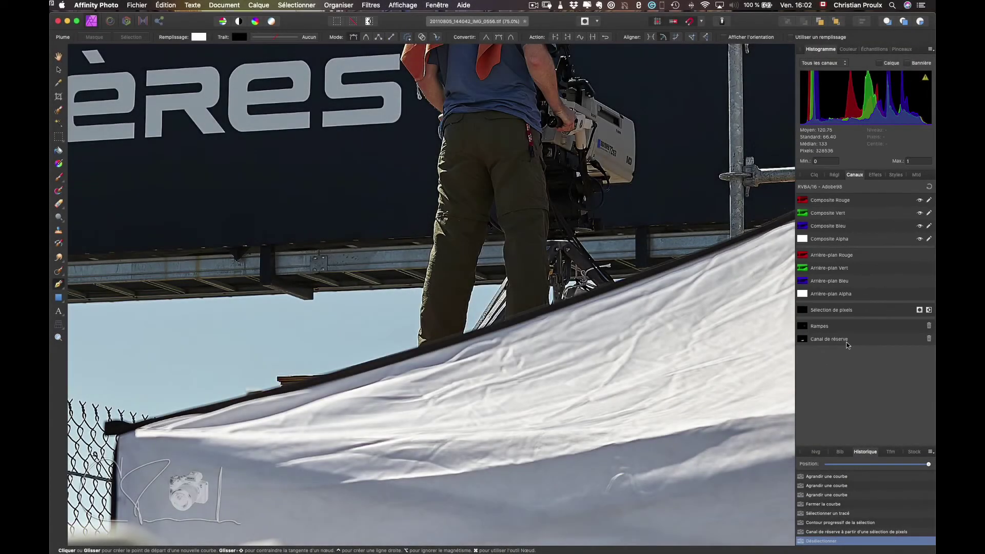
pyautogui.rightClick(849, 343)
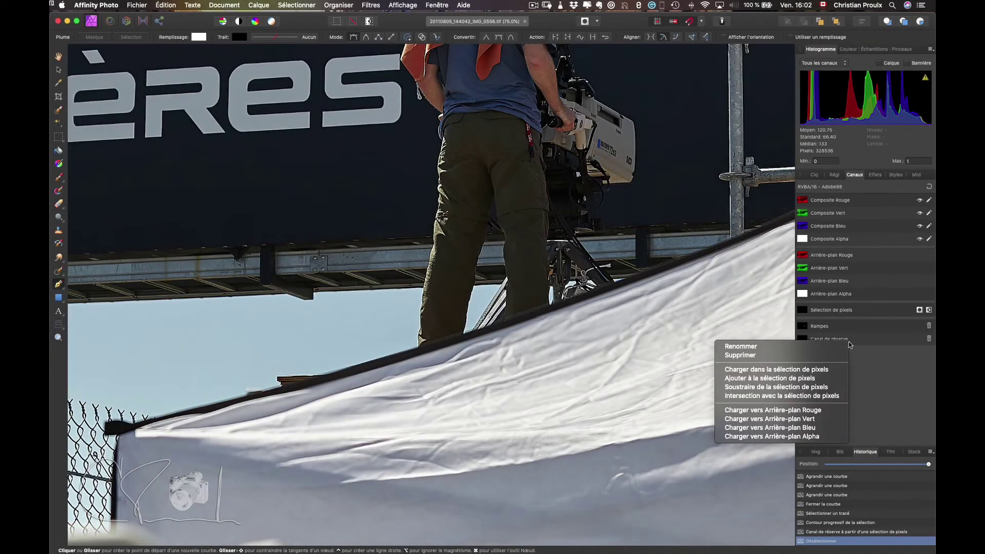
pyautogui.click(814, 348)
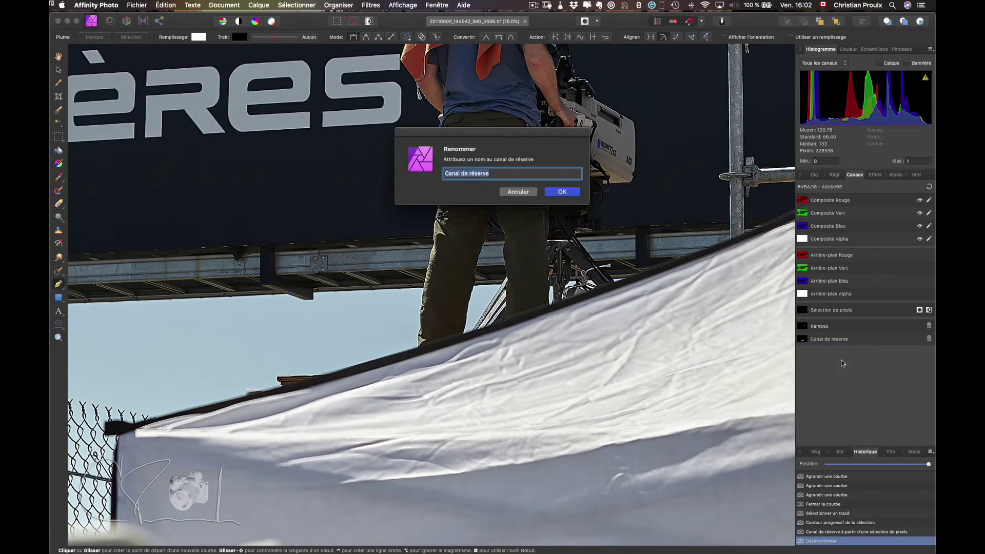
pyautogui.write('Portion de tente')
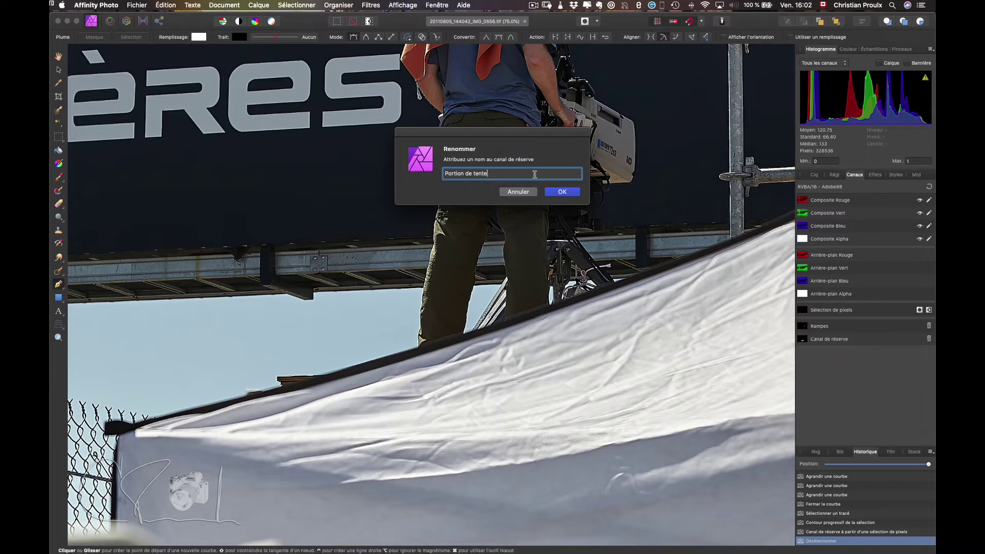
pyautogui.click(563, 192)
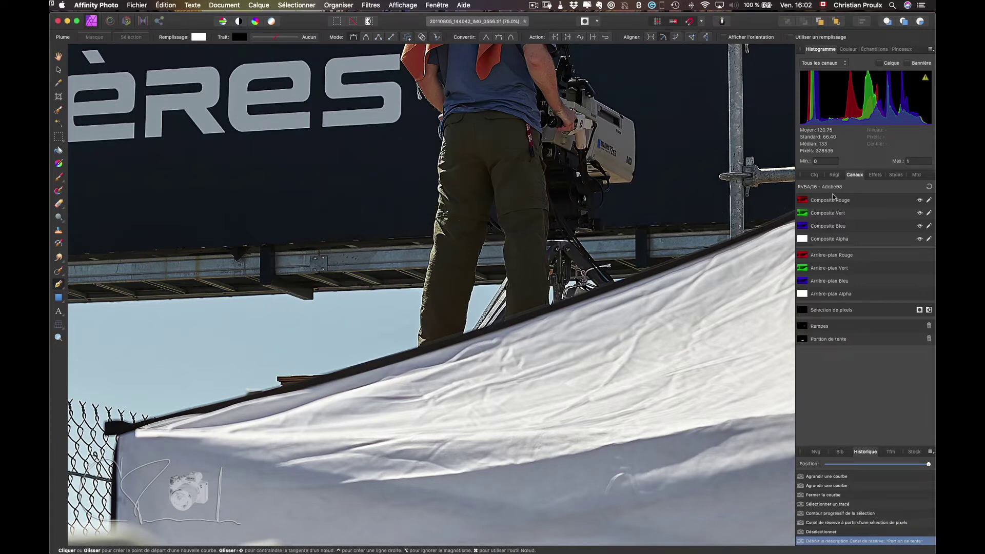
pyautogui.click(814, 175)
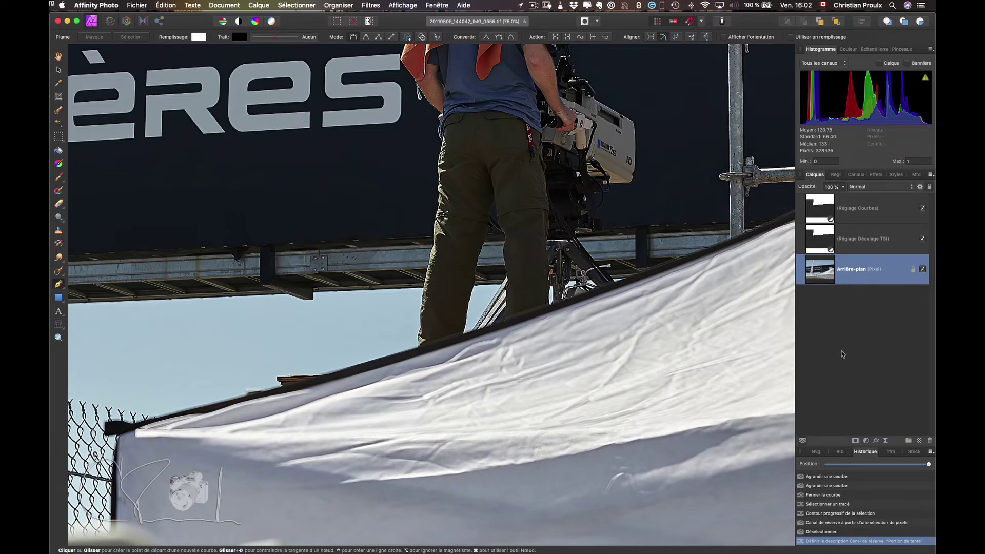
# - Add a Luminosité/Contraste adjustment layer above the Curves layer, set to Luminosité blend mode
pyautogui.click(874, 211)
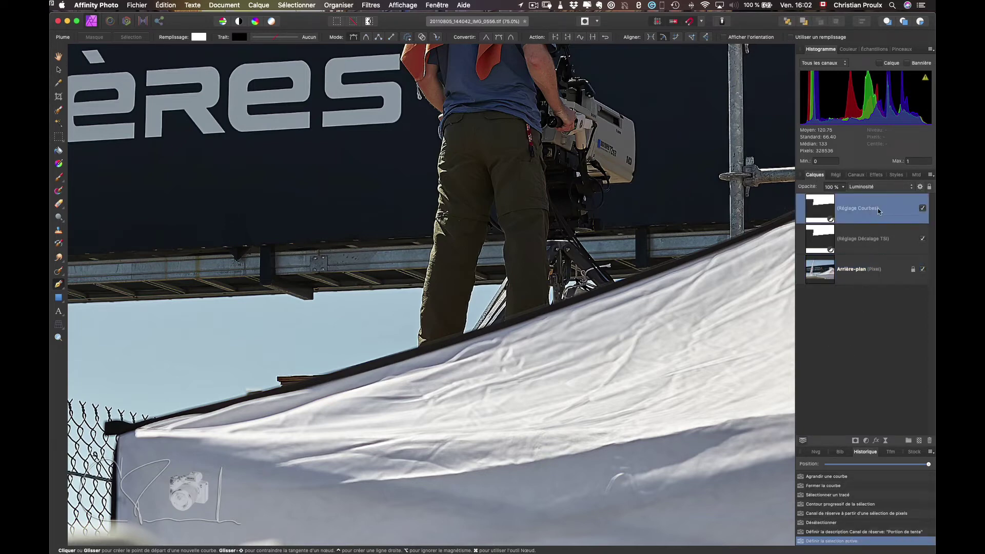
pyautogui.click(865, 442)
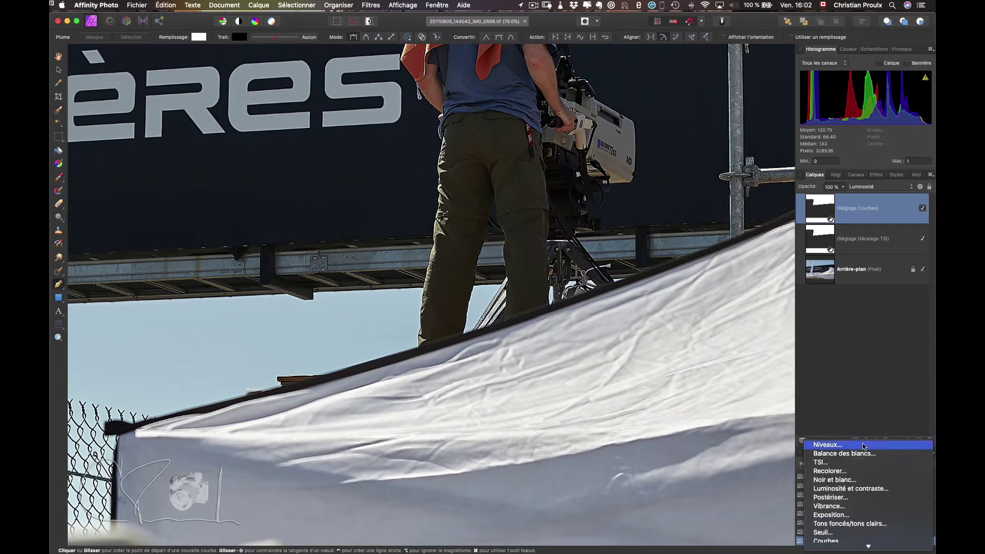
pyautogui.click(852, 488)
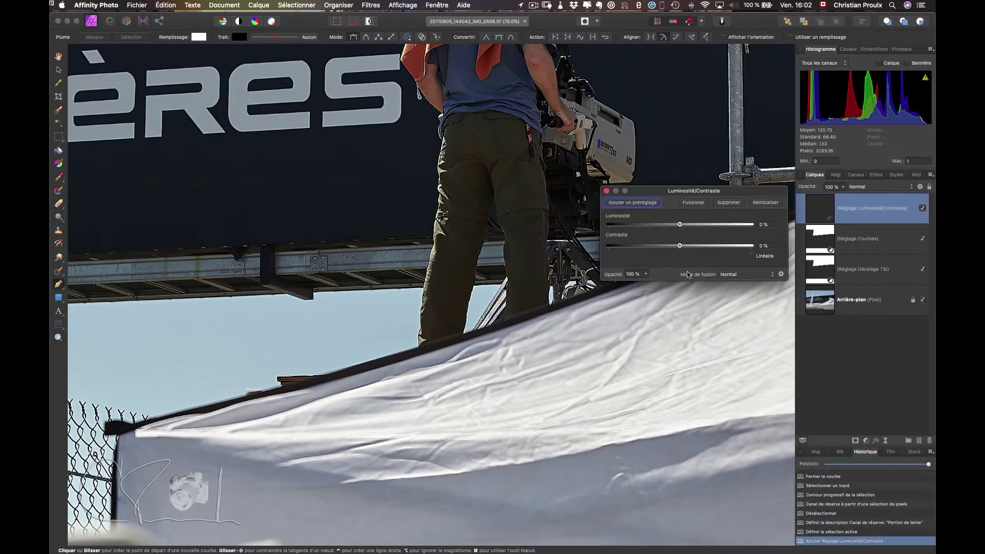
pyautogui.click(743, 276)
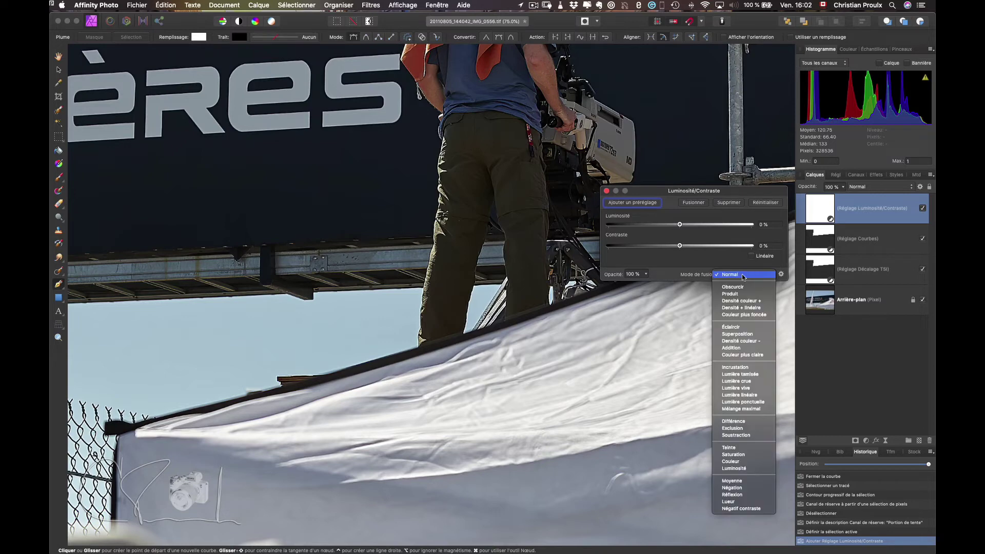
pyautogui.click(733, 469)
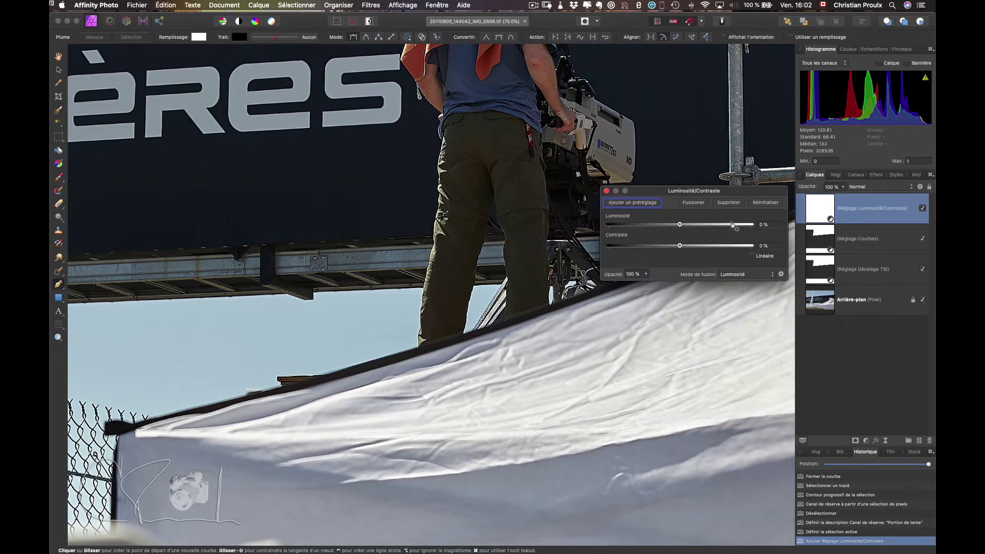
pyautogui.moveTo(693, 190); pyautogui.dragTo(692, 107)
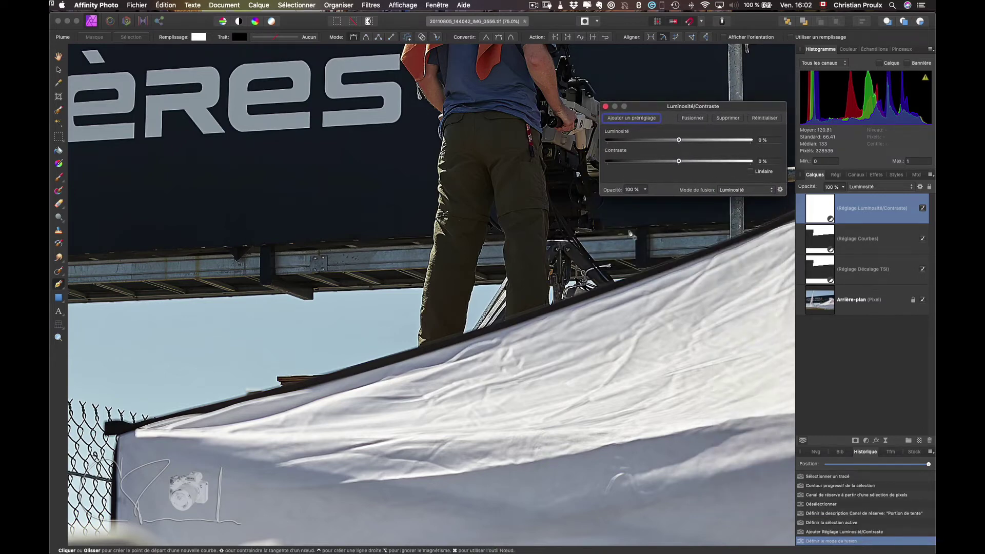
# - Mask the adjustment with the 'Portion de tente' channel, deselect, and view the mask alone
pyautogui.click(856, 175)
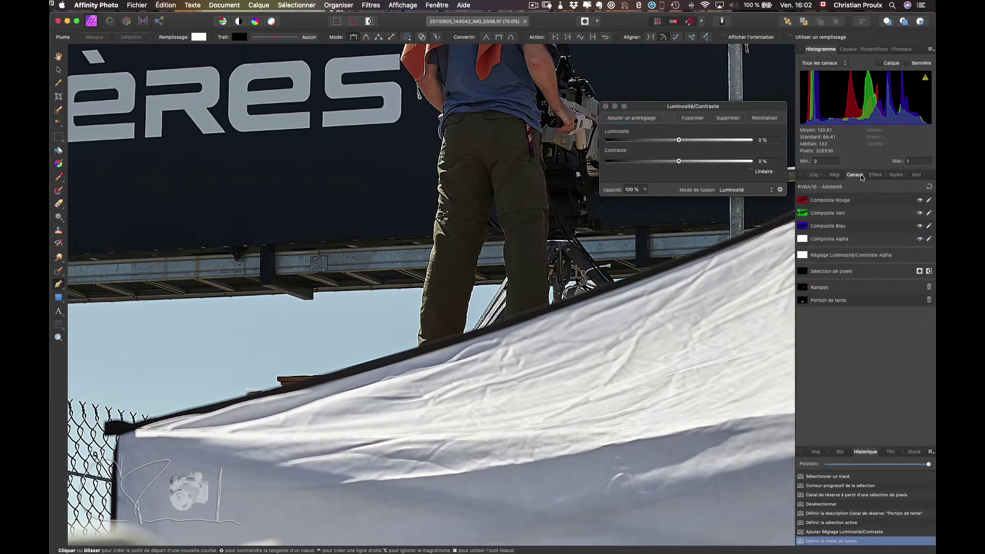
pyautogui.rightClick(861, 303)
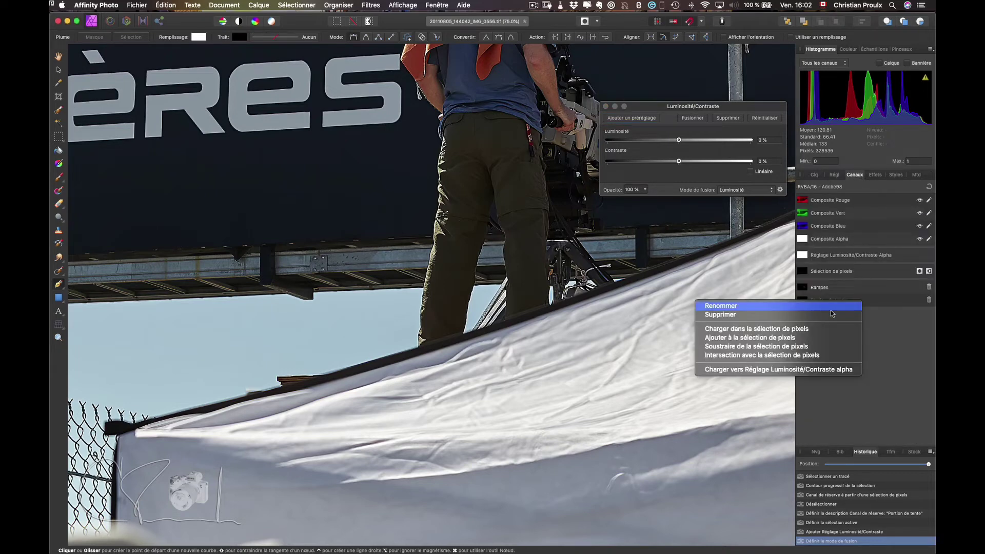
pyautogui.click(772, 332)
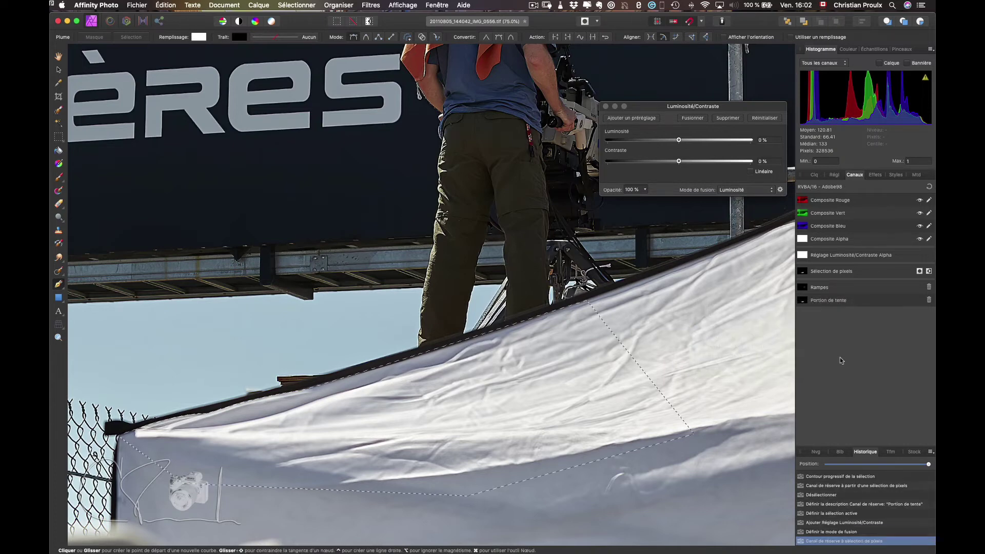
pyautogui.click(814, 175)
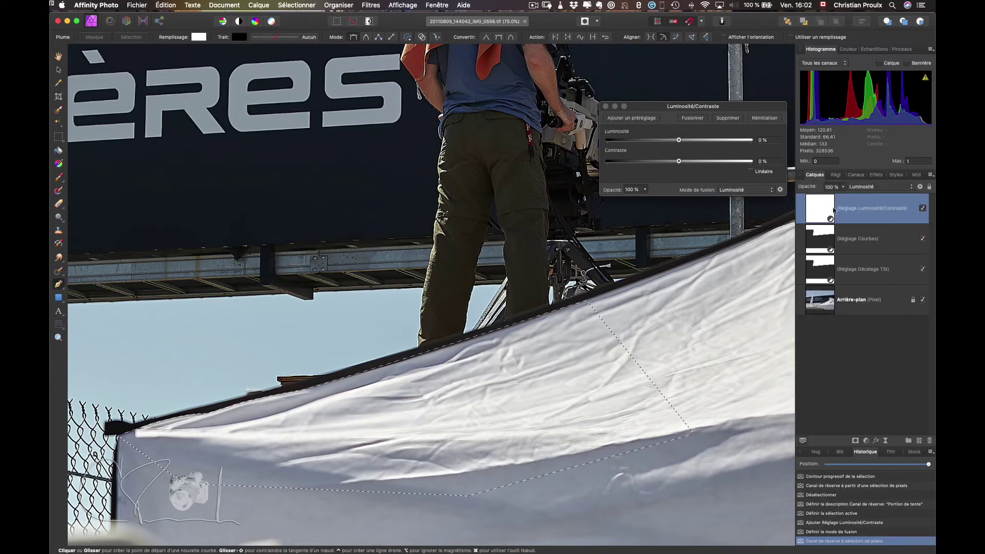
pyautogui.click(855, 440)
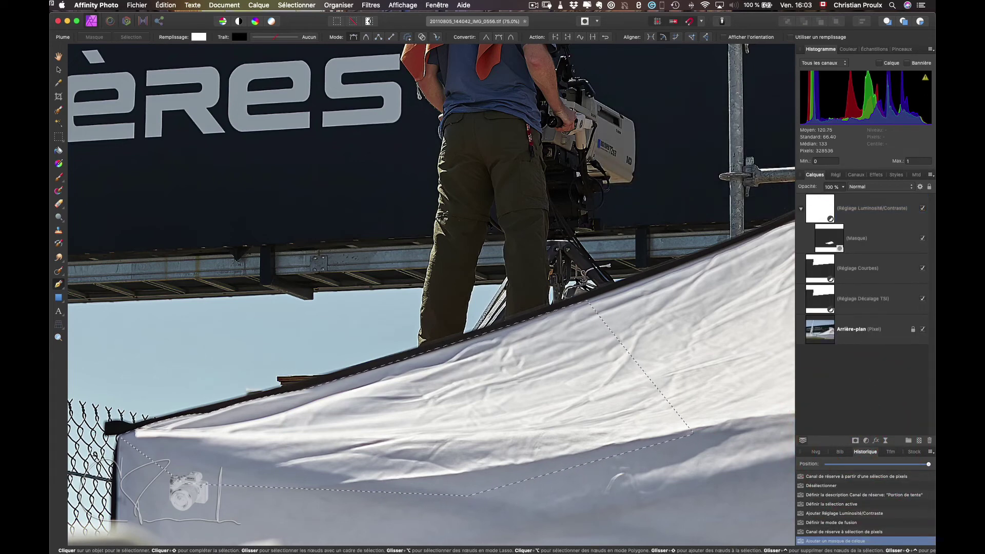
pyautogui.hotkey('ctrl', 'd')
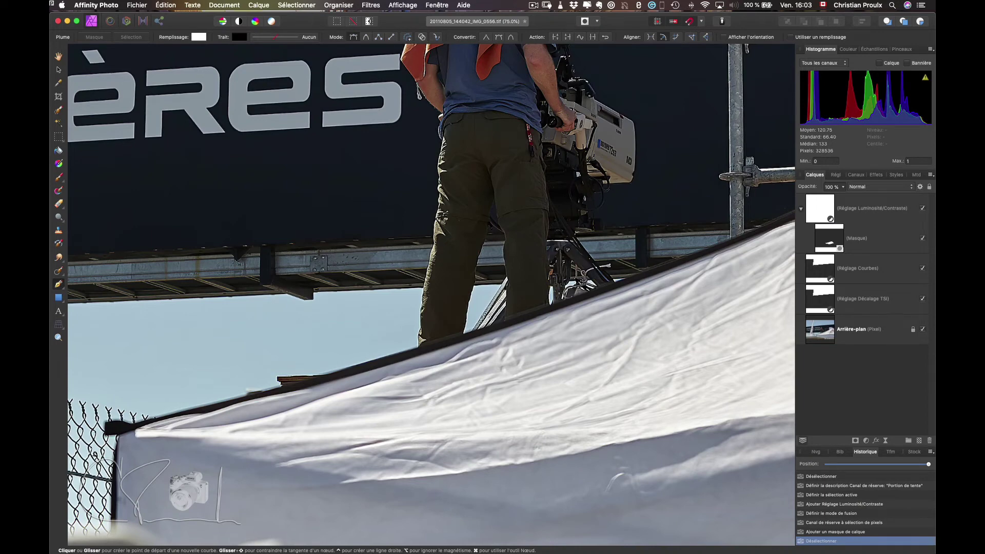
pyautogui.keyDown('alt'); pyautogui.click(829, 238); pyautogui.keyUp('alt')
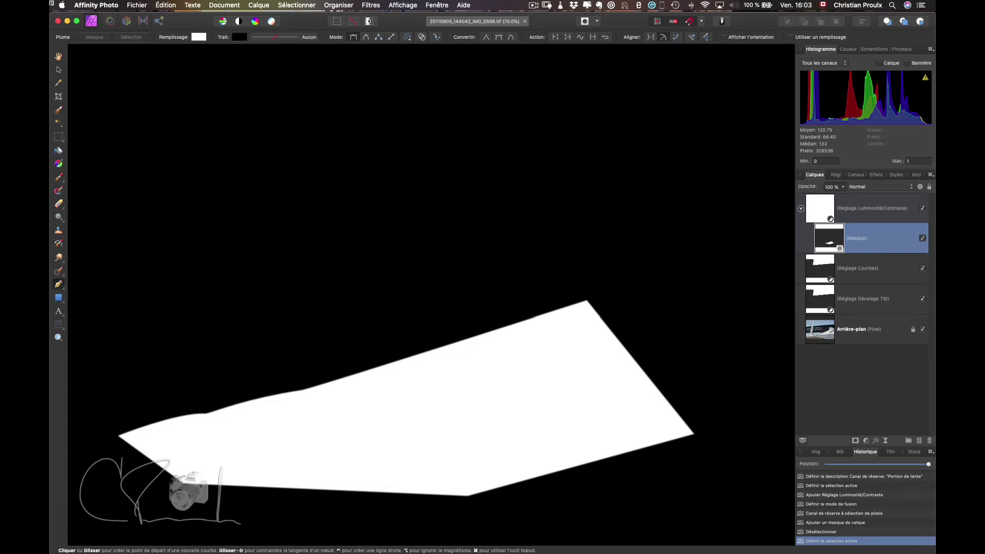
# - Zoom in to inspect the tent mask's soft edge, then fit the view and select the Arrière-plan layer
pyautogui.press('z')
pyautogui.moveTo(224, 402); pyautogui.dragTo(287, 402)
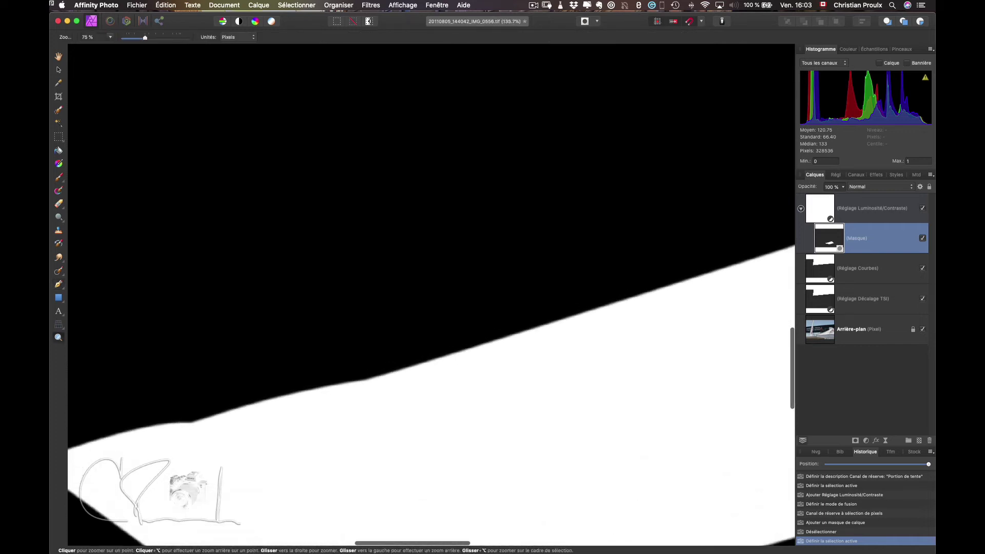
pyautogui.scroll(3, 431, 295)
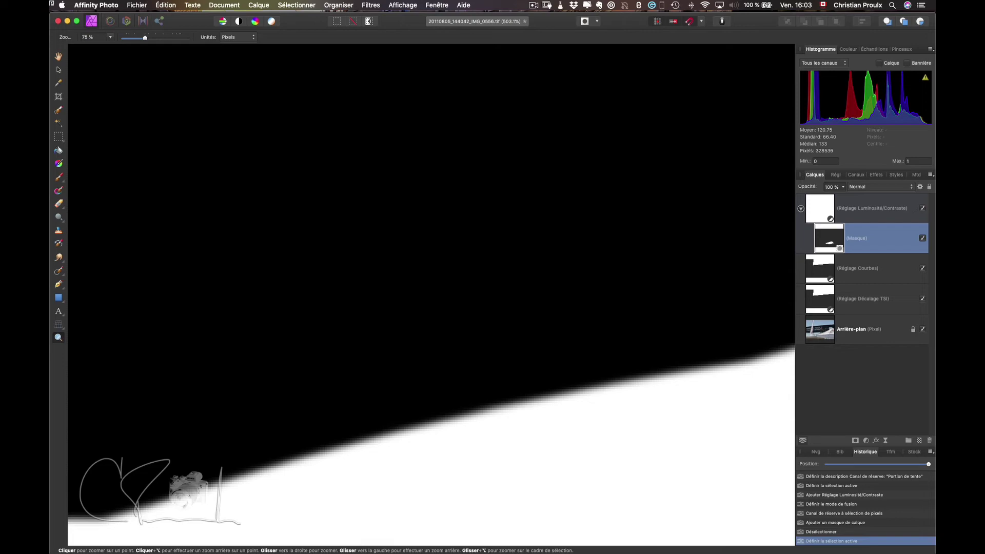
pyautogui.press('super+0')
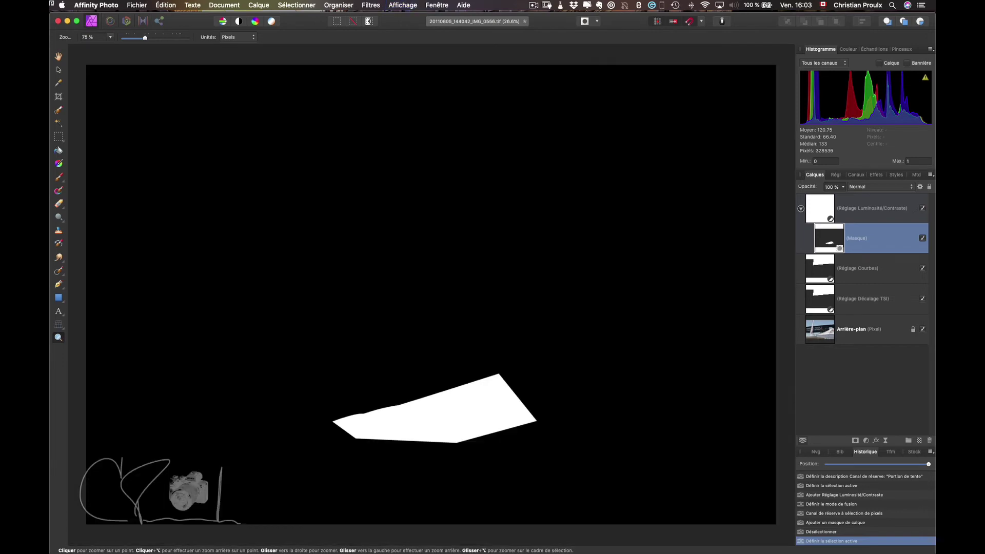
pyautogui.click(861, 329)
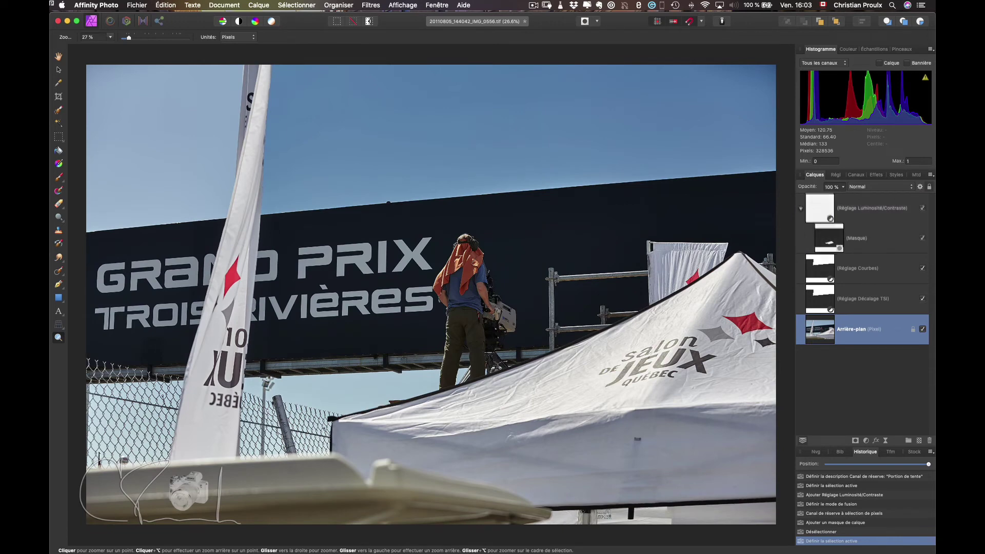
# - Set the Luminosité/Contraste layer to -63% brightness and 28% contrast
pyautogui.doubleClick(820, 207)
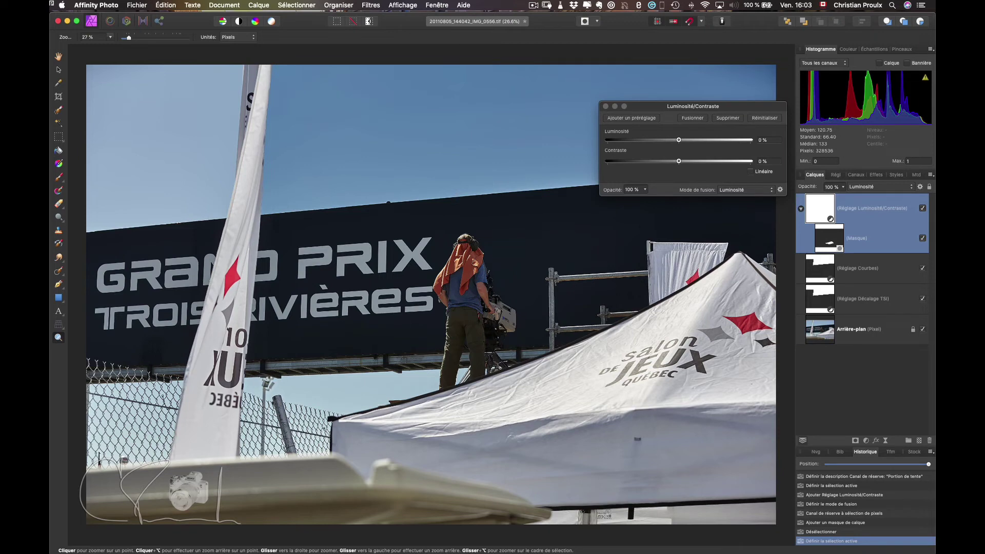
pyautogui.moveTo(678, 139); pyautogui.dragTo(633, 140)
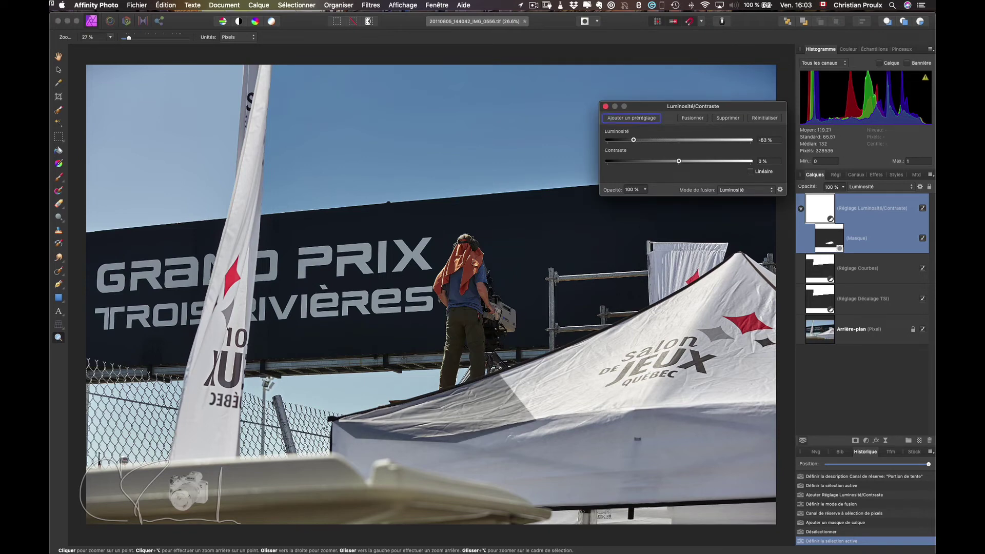
pyautogui.moveTo(678, 161); pyautogui.dragTo(697, 161)
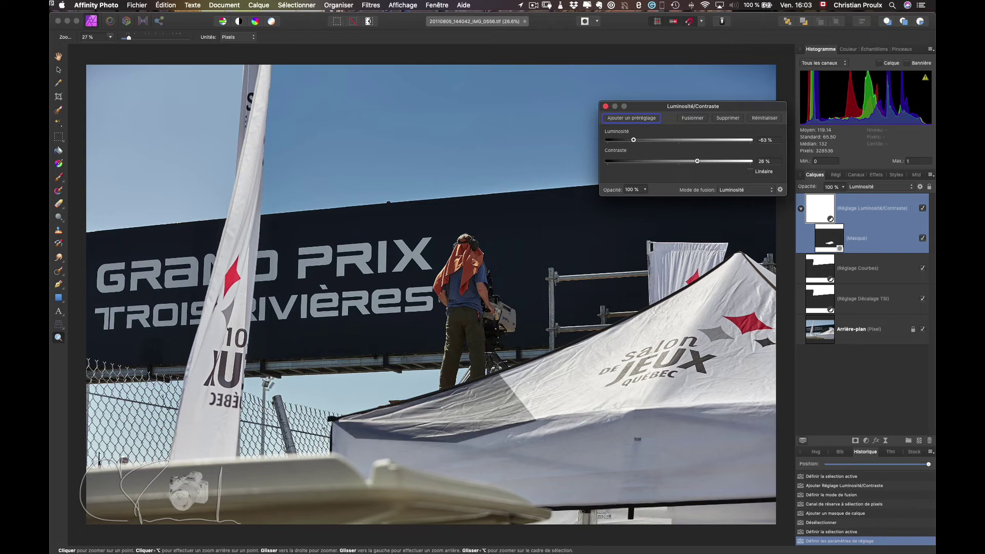
pyautogui.press('Return')
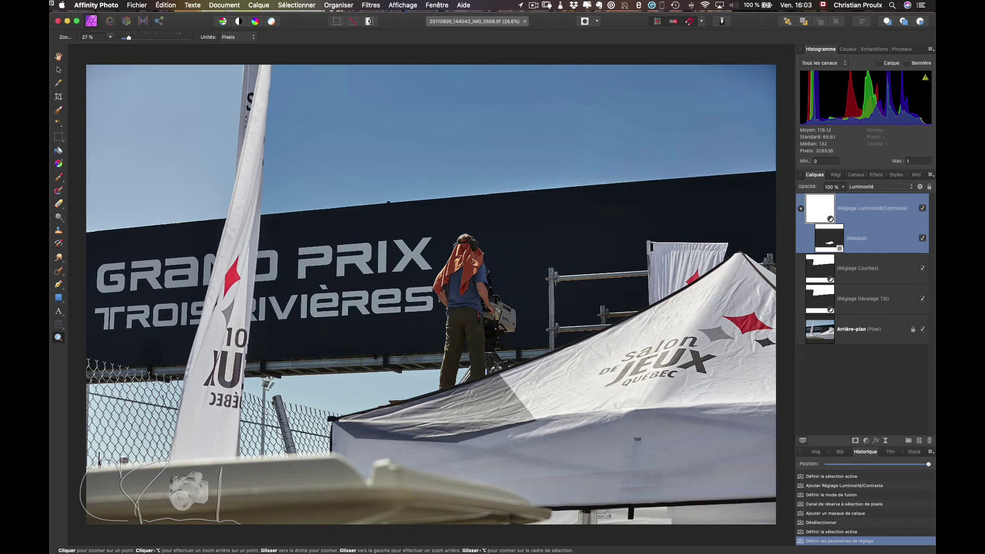
# - Reselect the Brightness/Contrast layer and switch to the Gradient tool
pyautogui.click(862, 329)
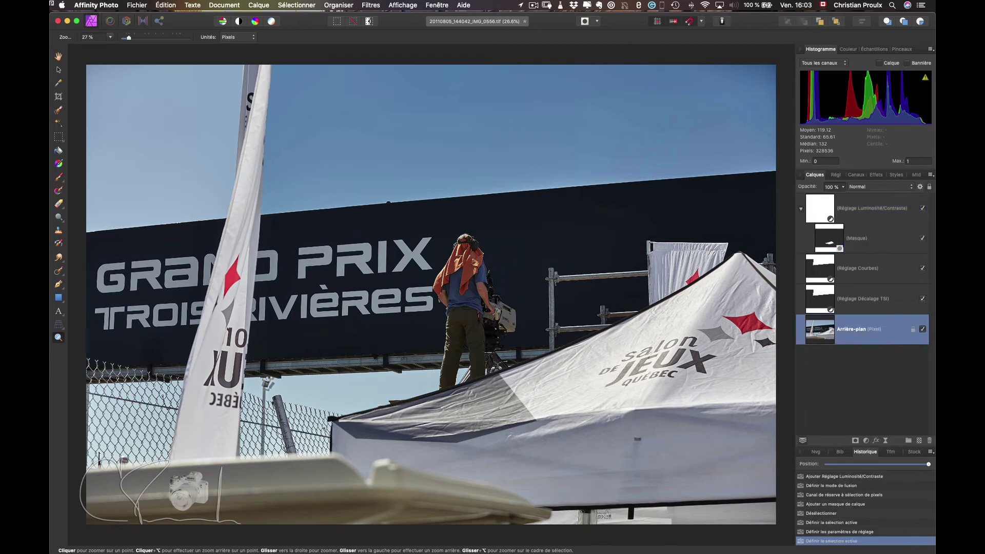
pyautogui.click(872, 207)
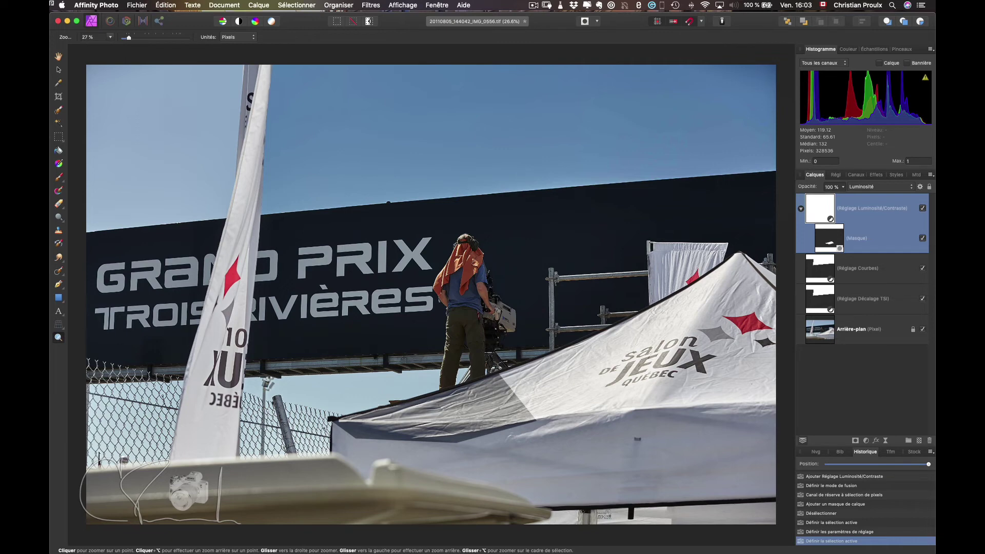
pyautogui.press('g')
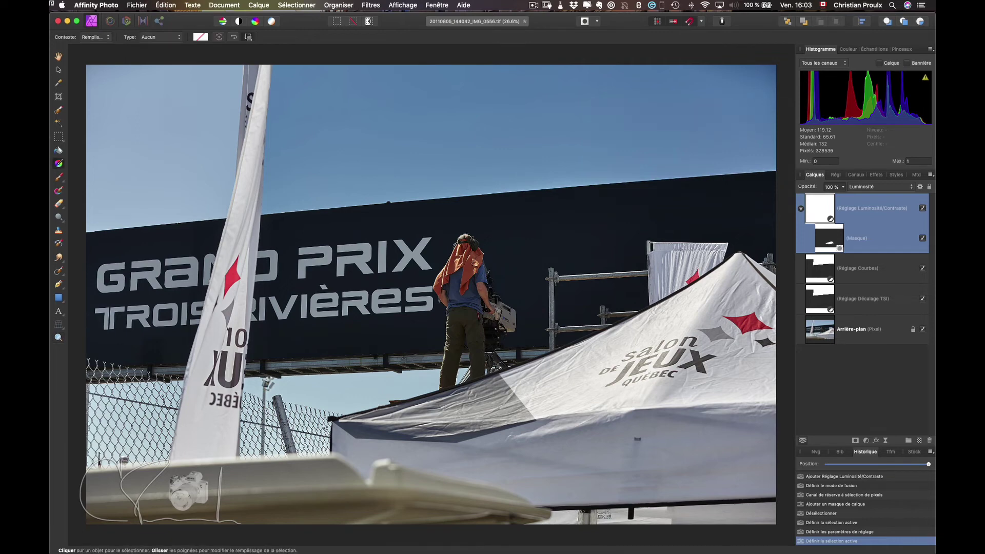
# - Load the Dave's ND Filters palette in the Échantillons swatches panel
pyautogui.click(874, 49)
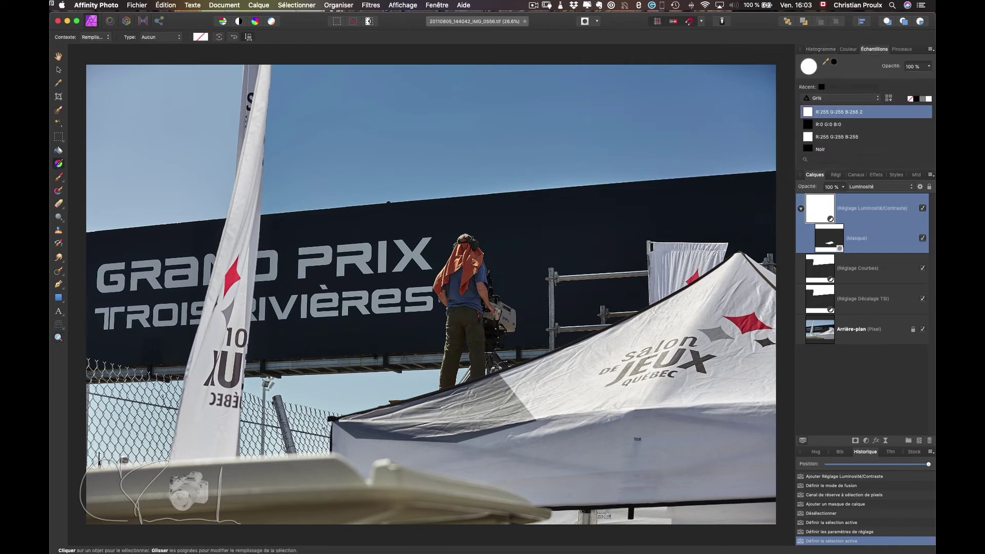
pyautogui.click(841, 98)
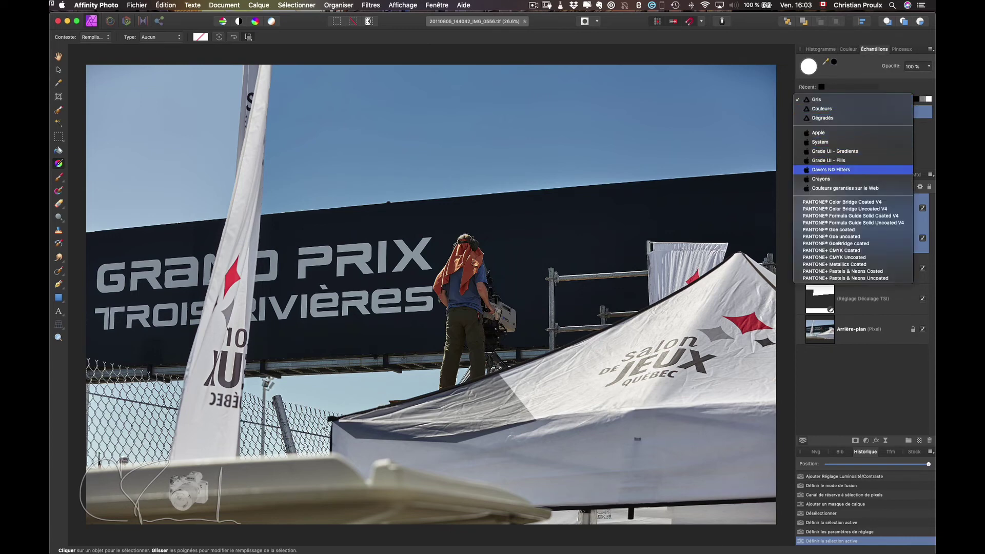
pyautogui.click(831, 169)
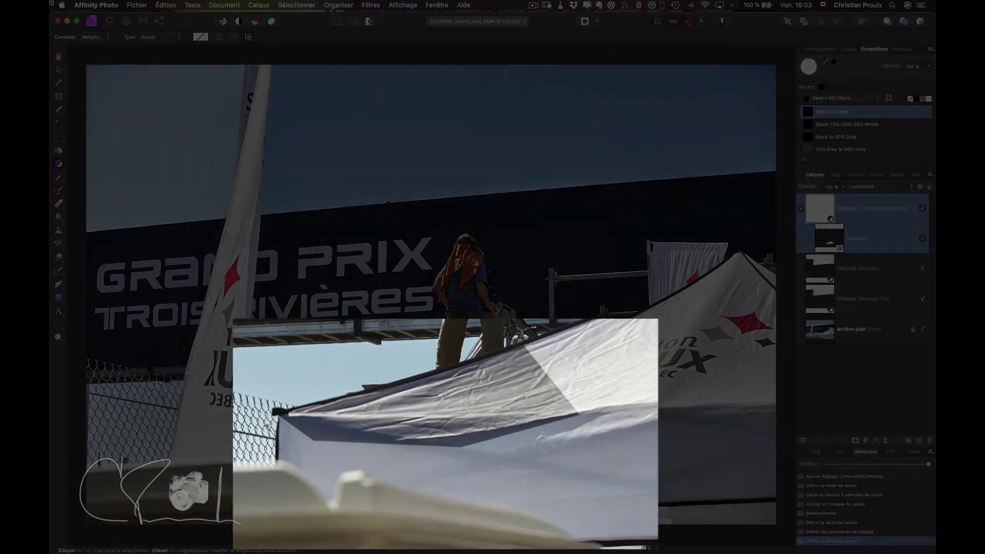
# - Draw a Black to White linear gradient across the tent, set its stops, and deselect
pyautogui.moveTo(491, 371); pyautogui.dragTo(322, 439)
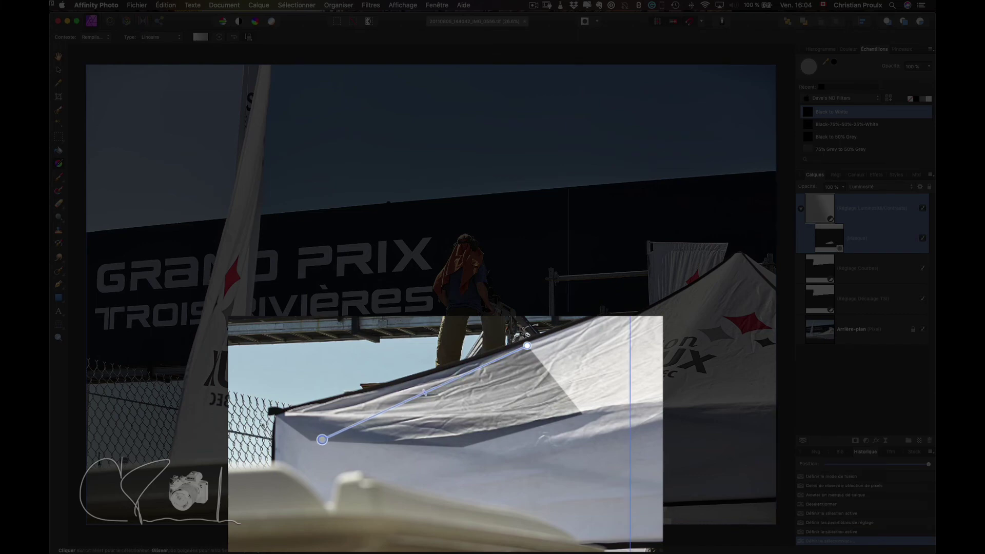
pyautogui.click(807, 111)
pyautogui.click(321, 439)
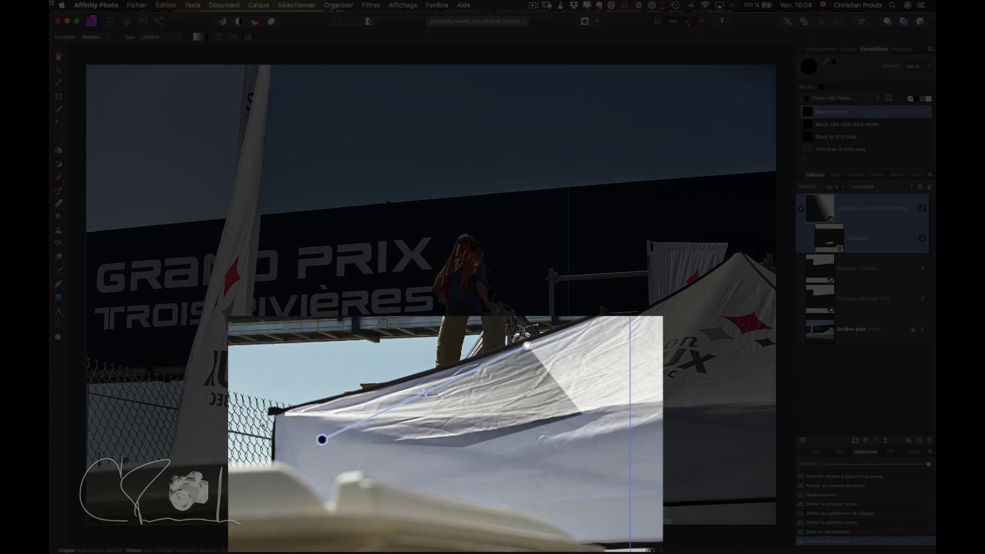
pyautogui.click(527, 345)
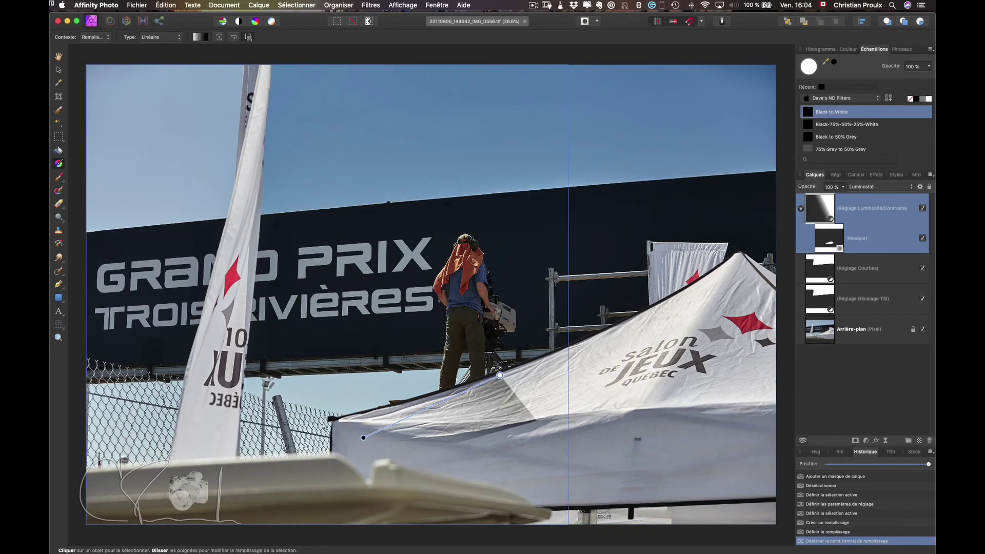
pyautogui.press('super+d')
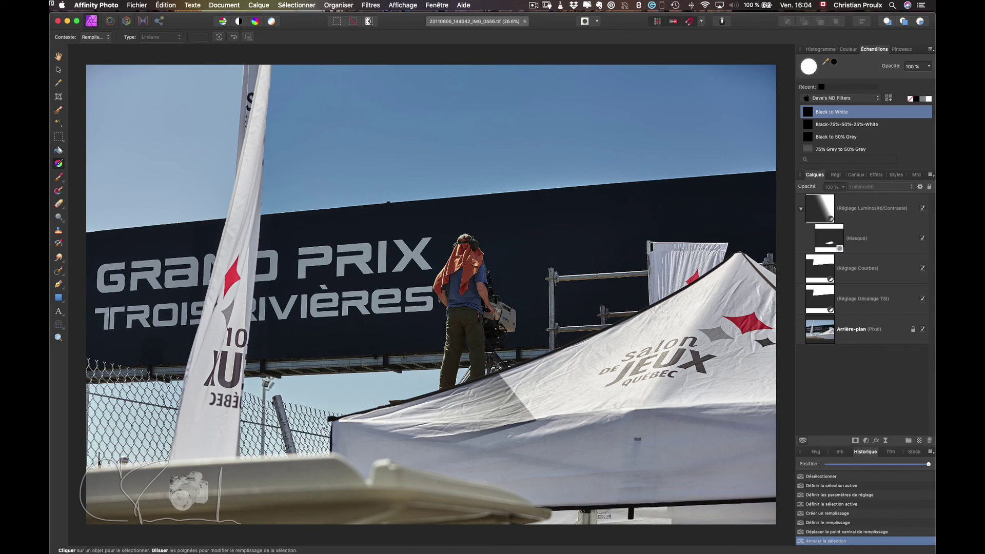
pyautogui.keyDown('alt'); pyautogui.click(829, 237); pyautogui.keyUp('alt')
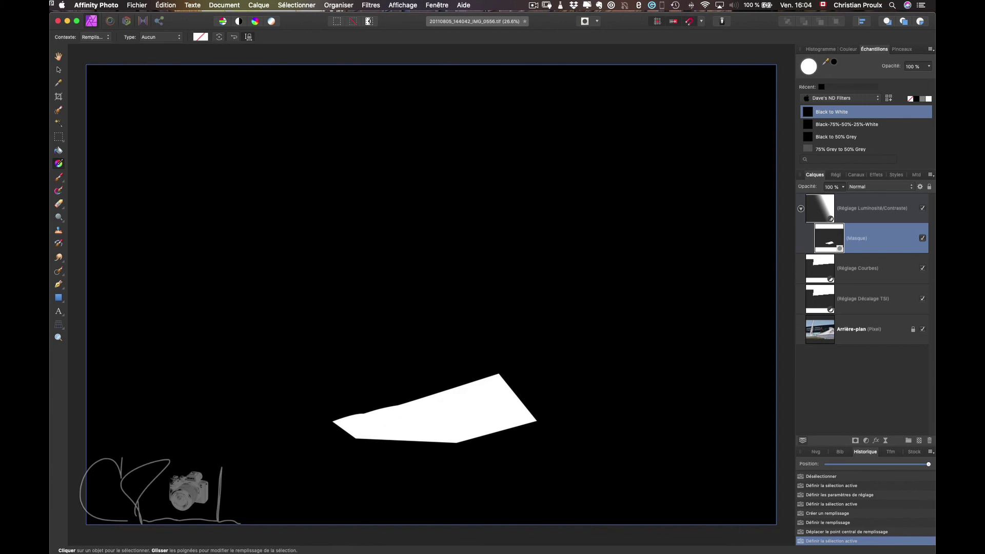
pyautogui.keyDown('alt'); pyautogui.click(819, 208); pyautogui.keyUp('alt')
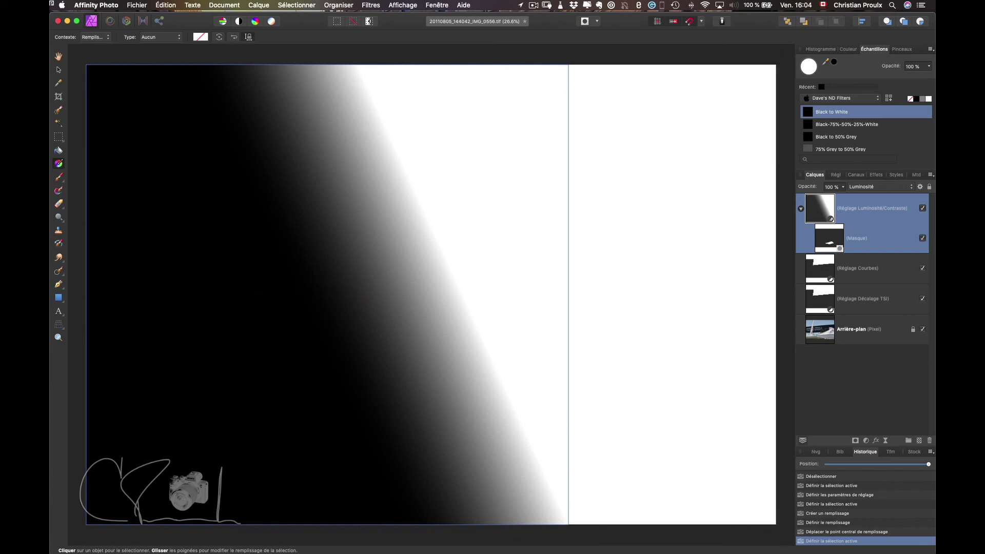
pyautogui.hotkey('ctrl', 'shift', 'o')
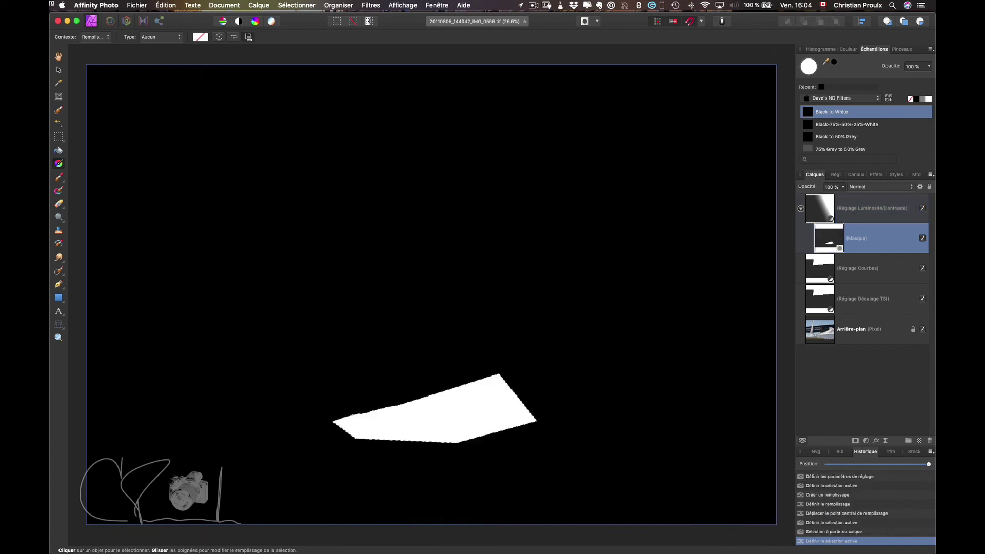
pyautogui.keyDown('alt'); pyautogui.click(829, 238); pyautogui.keyUp('alt')
pyautogui.hotkey('ctrl', 'd')
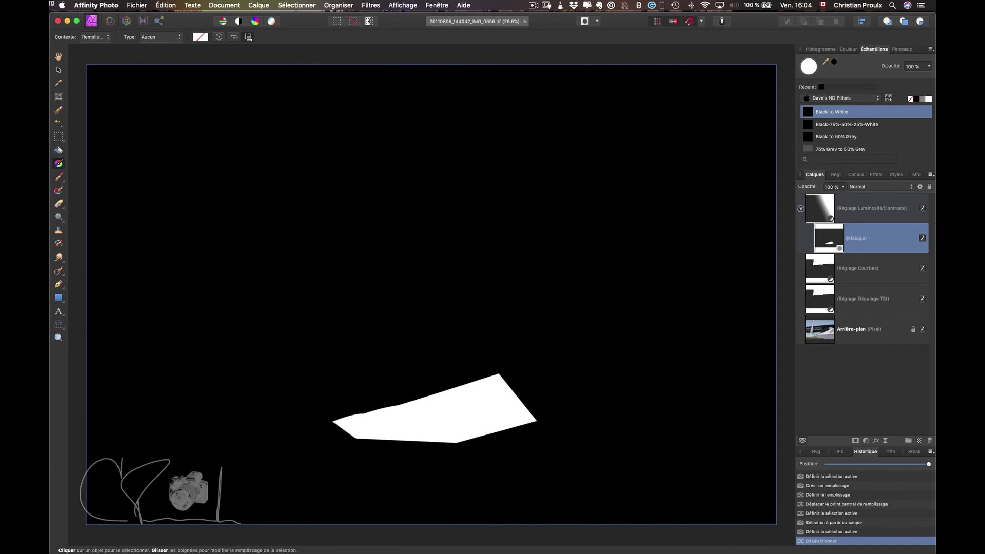
pyautogui.press('h')
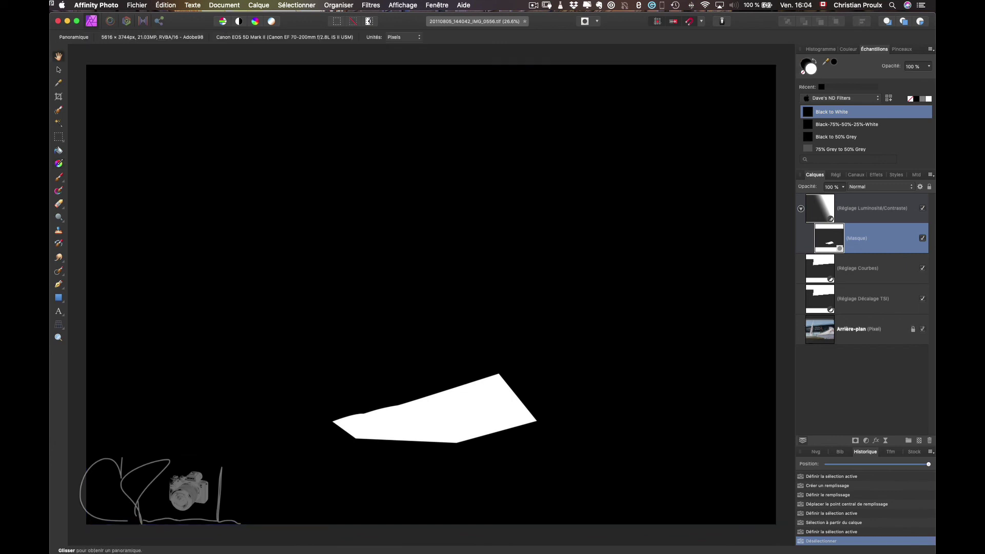
pyautogui.click(862, 329)
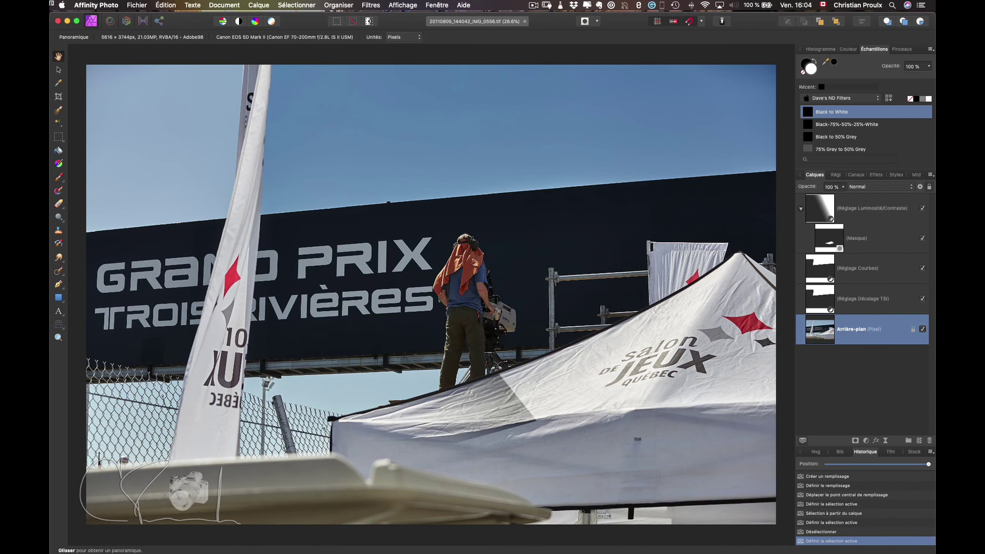